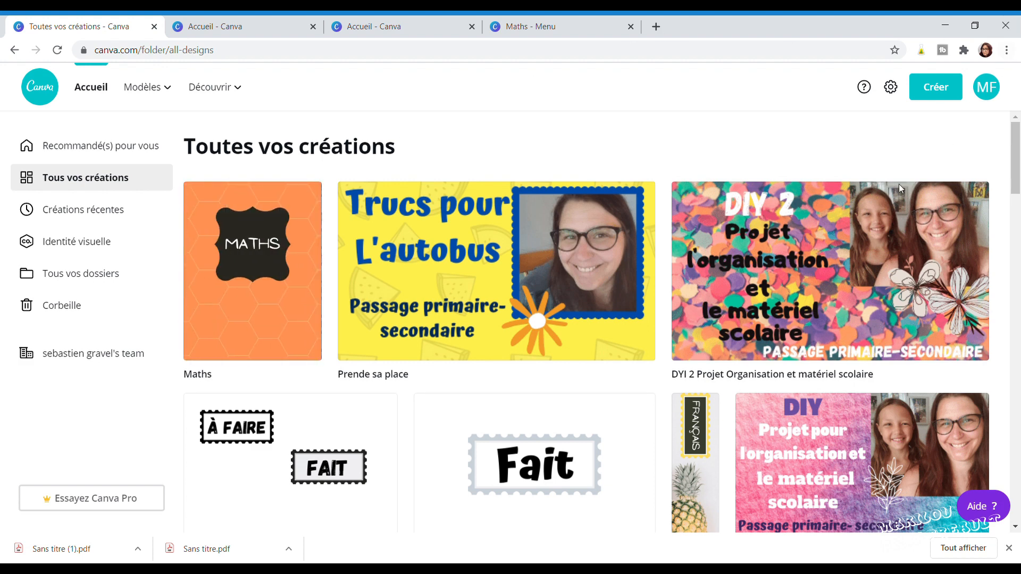
Step: Create a new blank design using the suggested Menu format, 8,5 × 11 po
{"action": "left_click", "coordinate": [939, 91]}
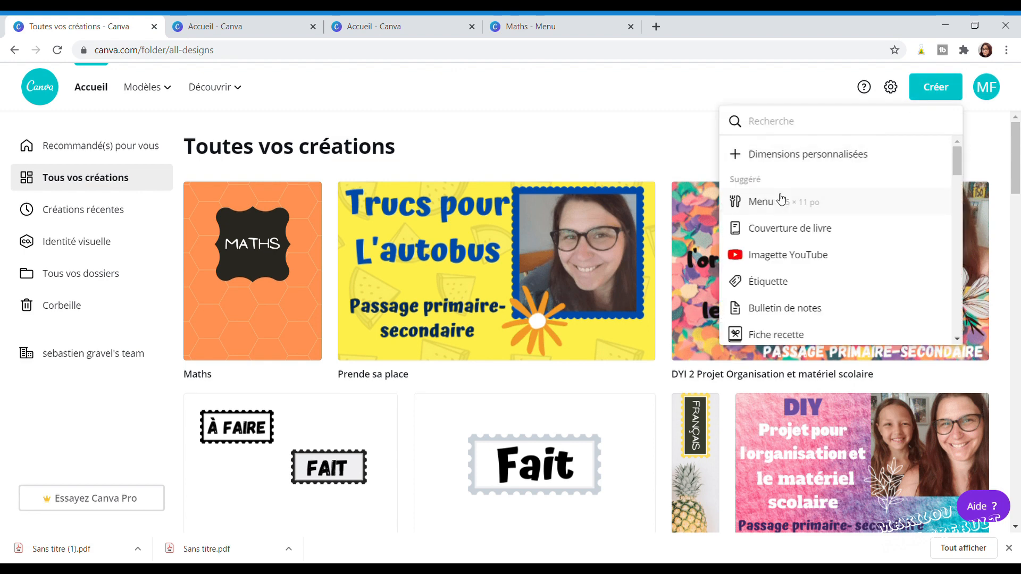
{"action": "scroll", "coordinate": [781, 216], "scroll_direction": "down", "scroll_amount": 10}
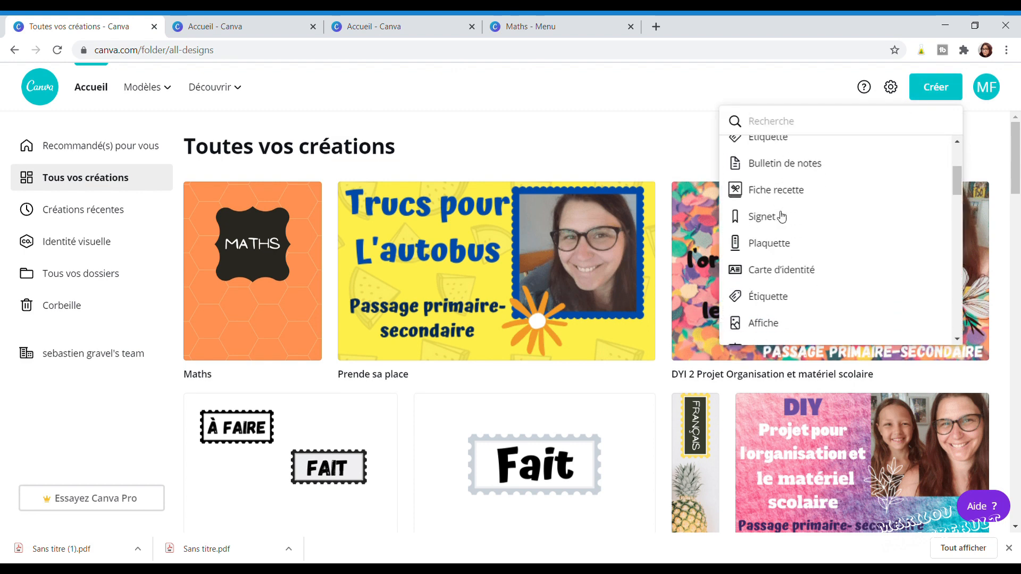
{"action": "scroll", "coordinate": [781, 217], "scroll_direction": "down", "scroll_amount": 3}
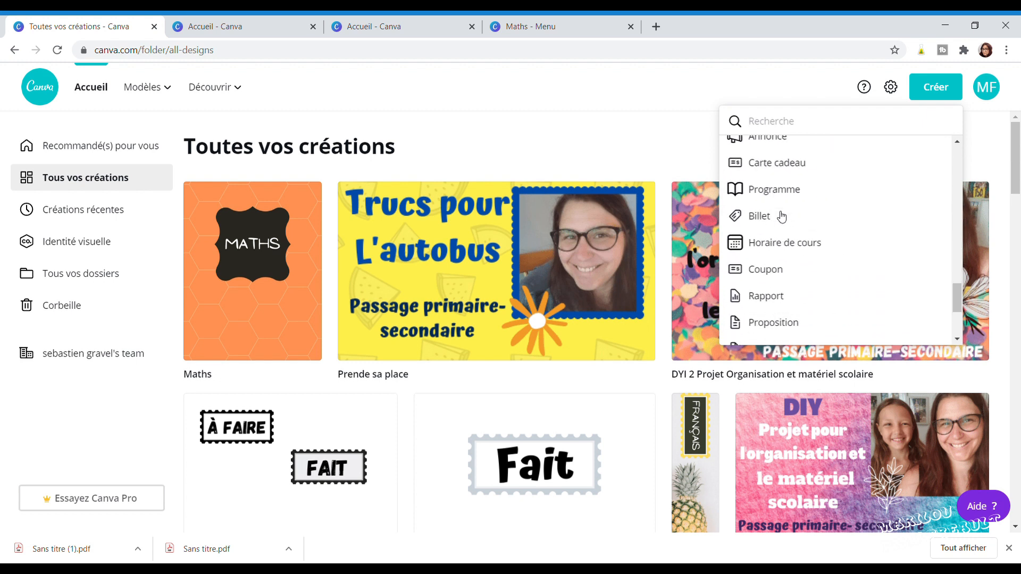
{"action": "scroll", "coordinate": [780, 216], "scroll_direction": "up", "scroll_amount": 15}
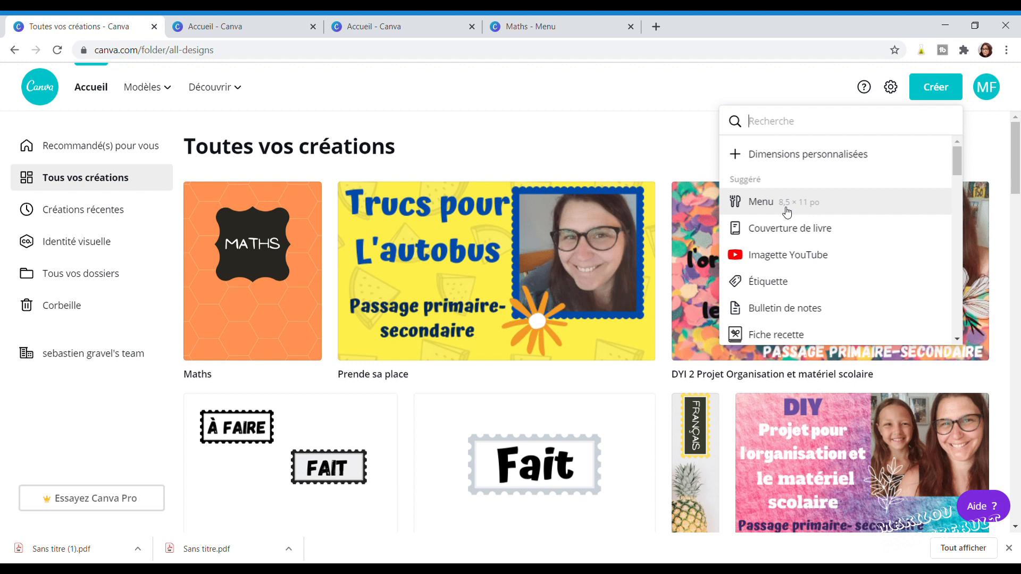
{"action": "left_click", "coordinate": [796, 207]}
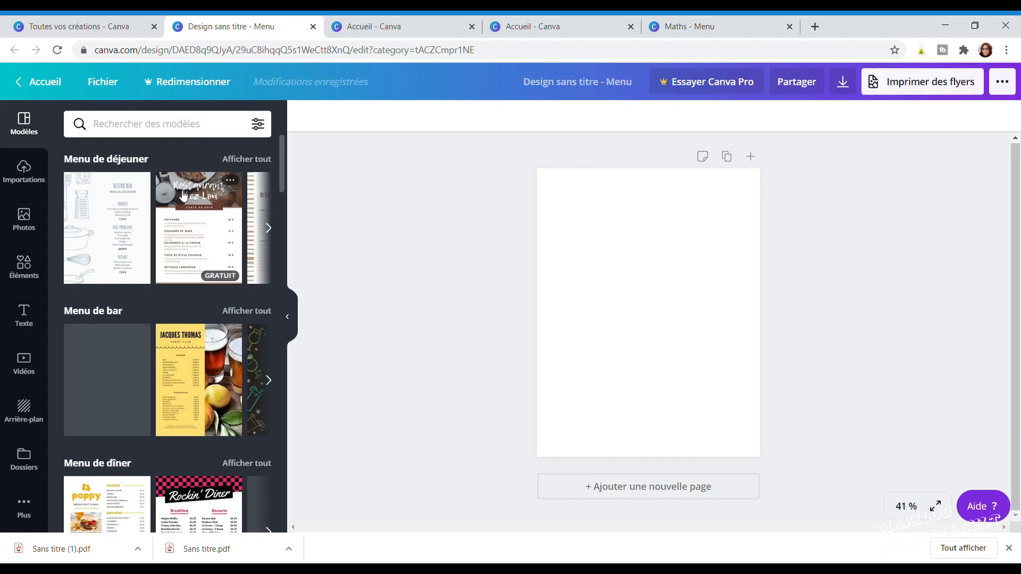
{"action": "scroll", "coordinate": [121, 208], "scroll_direction": "down", "scroll_amount": 10}
{"action": "scroll", "coordinate": [122, 208], "scroll_direction": "down", "scroll_amount": 10}
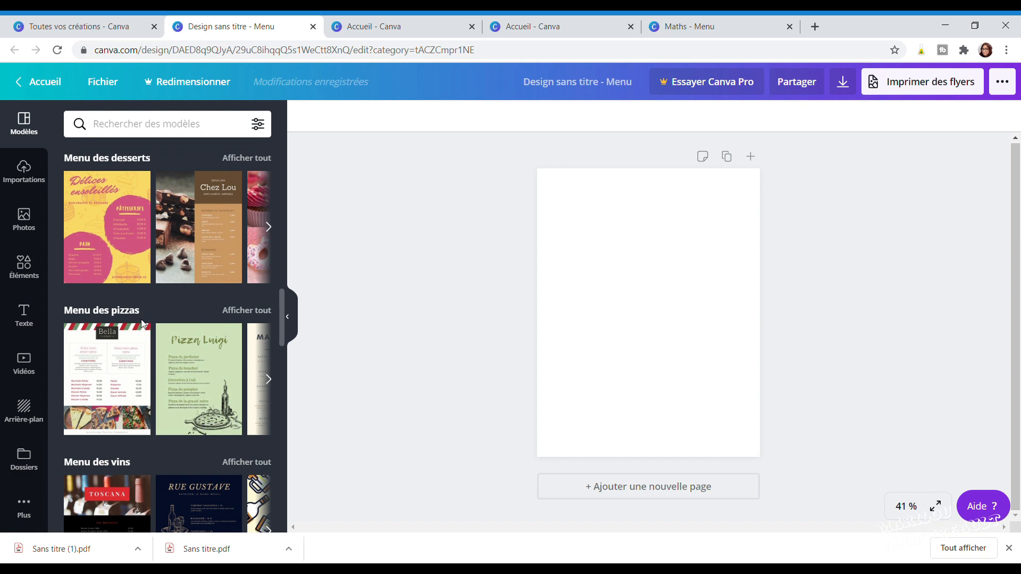
{"action": "scroll", "coordinate": [147, 341], "scroll_direction": "up", "scroll_amount": 15}
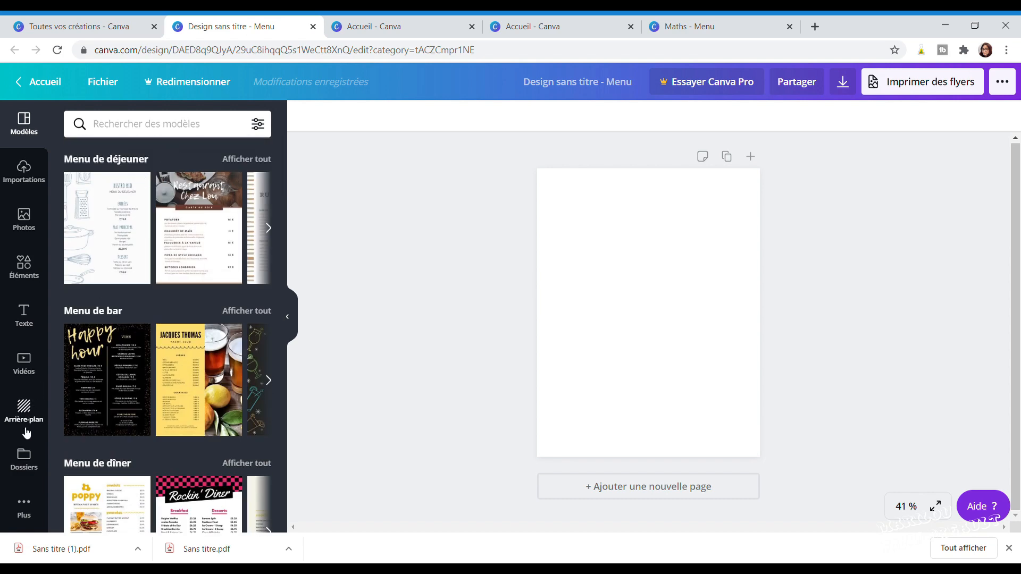
Step: Try several free photo backgrounds on the page, including the purple flowers, the pale arches and the mountain sunset
{"action": "left_click", "coordinate": [31, 403]}
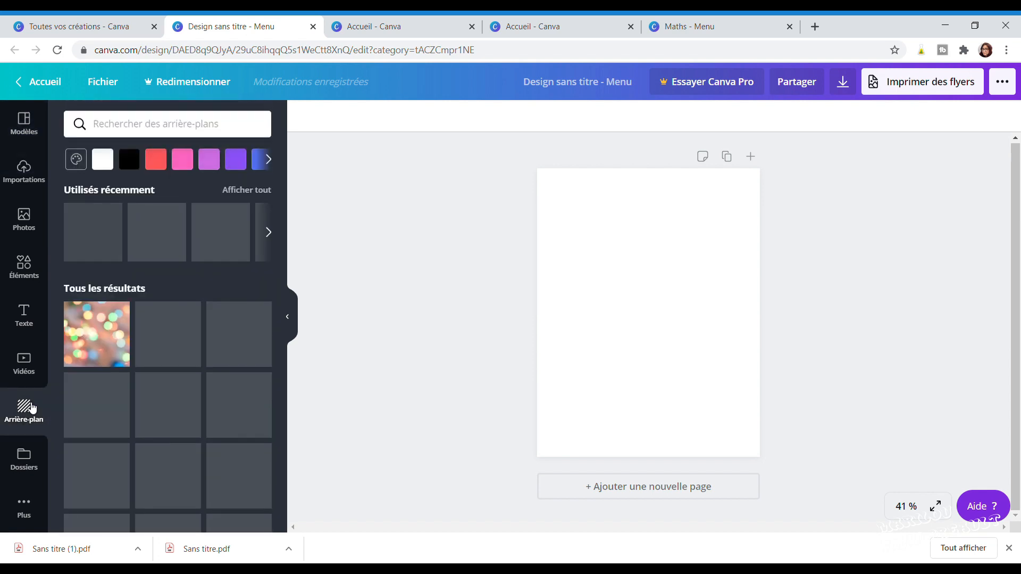
{"action": "scroll", "coordinate": [221, 319], "scroll_direction": "down", "scroll_amount": 10}
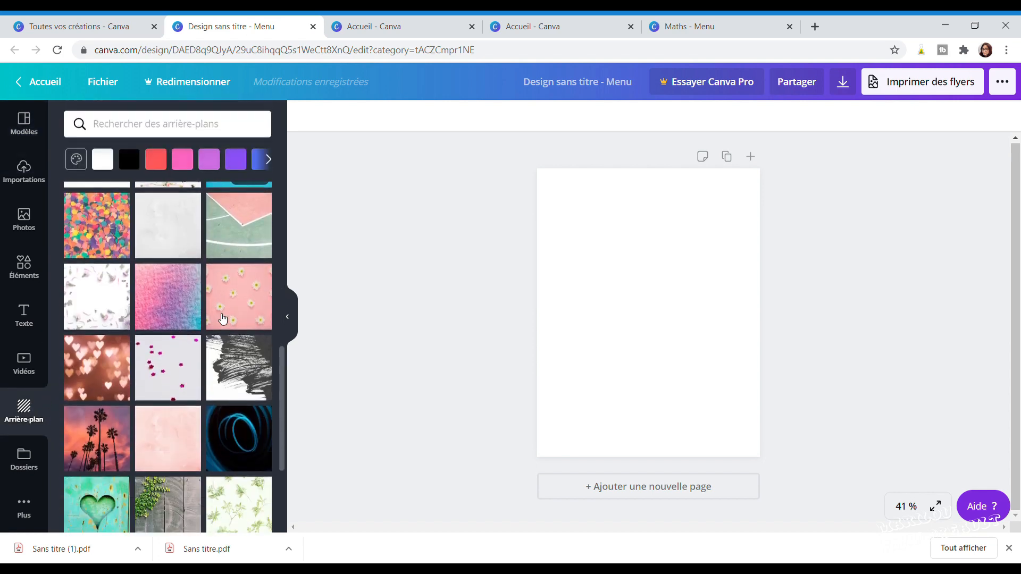
{"action": "scroll", "coordinate": [222, 314], "scroll_direction": "down", "scroll_amount": 15}
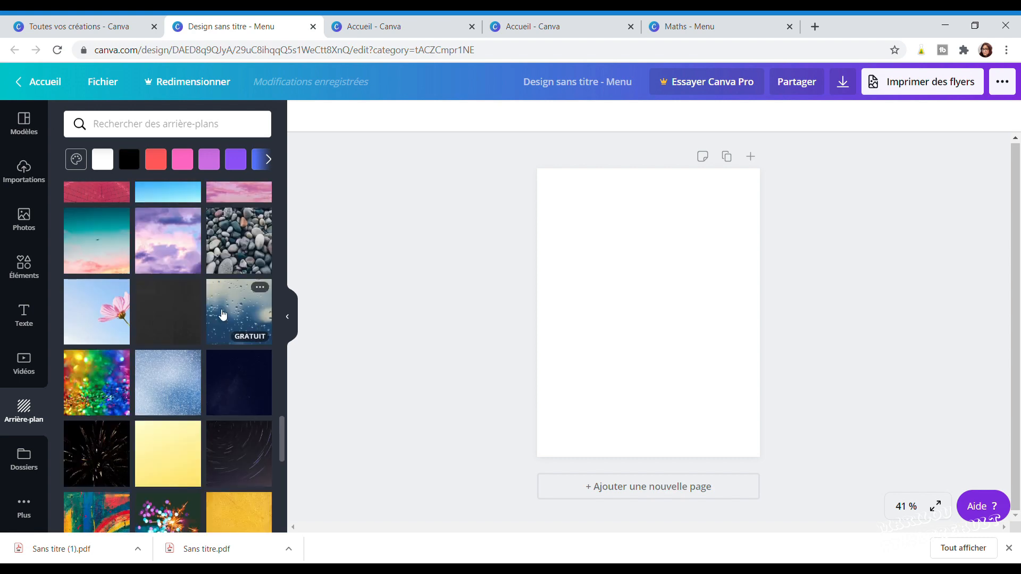
{"action": "scroll", "coordinate": [222, 314], "scroll_direction": "down", "scroll_amount": 8}
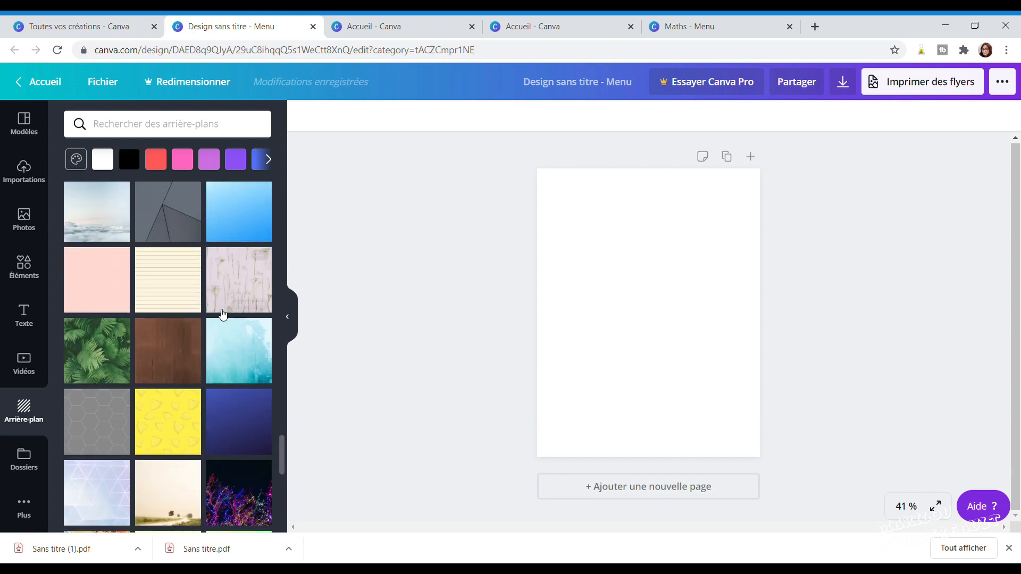
{"action": "scroll", "coordinate": [222, 315], "scroll_direction": "down", "scroll_amount": 10}
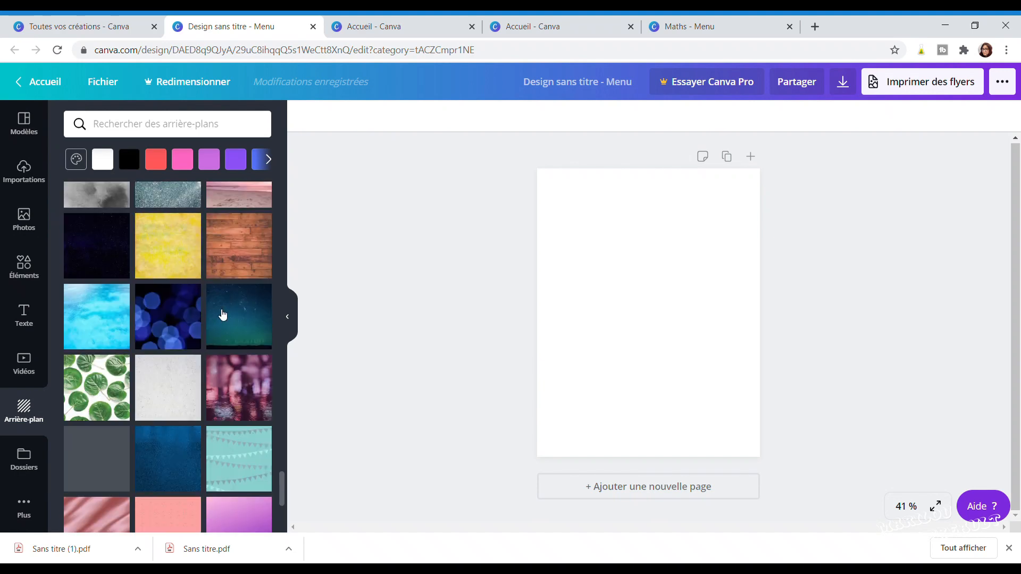
{"action": "scroll", "coordinate": [222, 315], "scroll_direction": "down", "scroll_amount": 10}
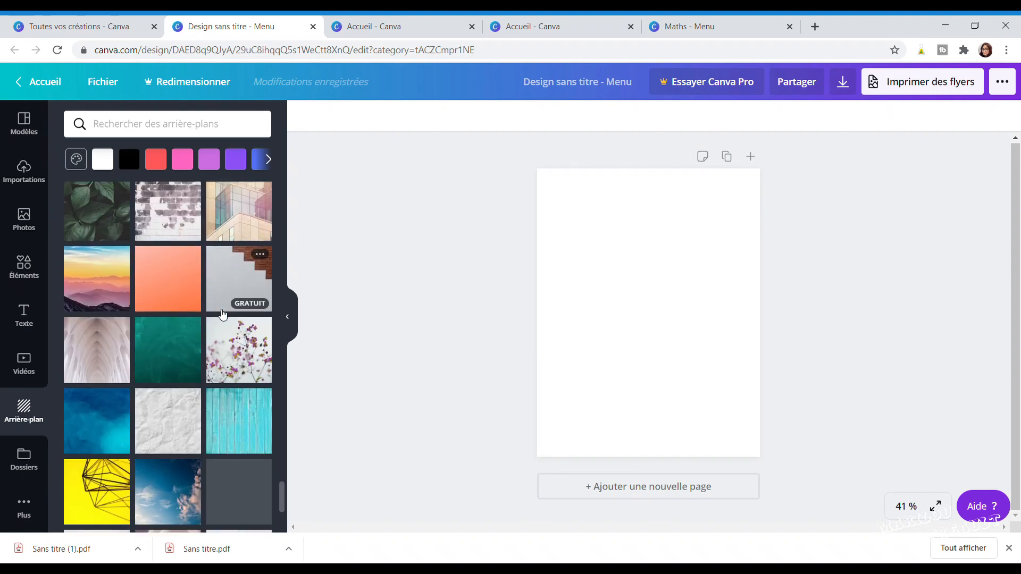
{"action": "scroll", "coordinate": [196, 332], "scroll_direction": "down", "scroll_amount": 6}
{"action": "scroll", "coordinate": [197, 331], "scroll_direction": "up", "scroll_amount": 8}
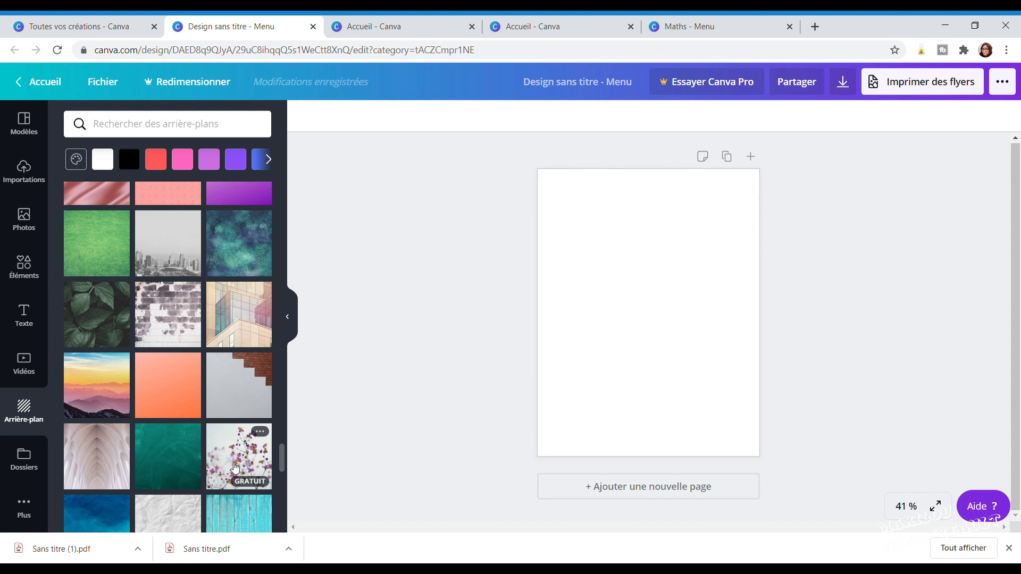
{"action": "left_click", "coordinate": [236, 467]}
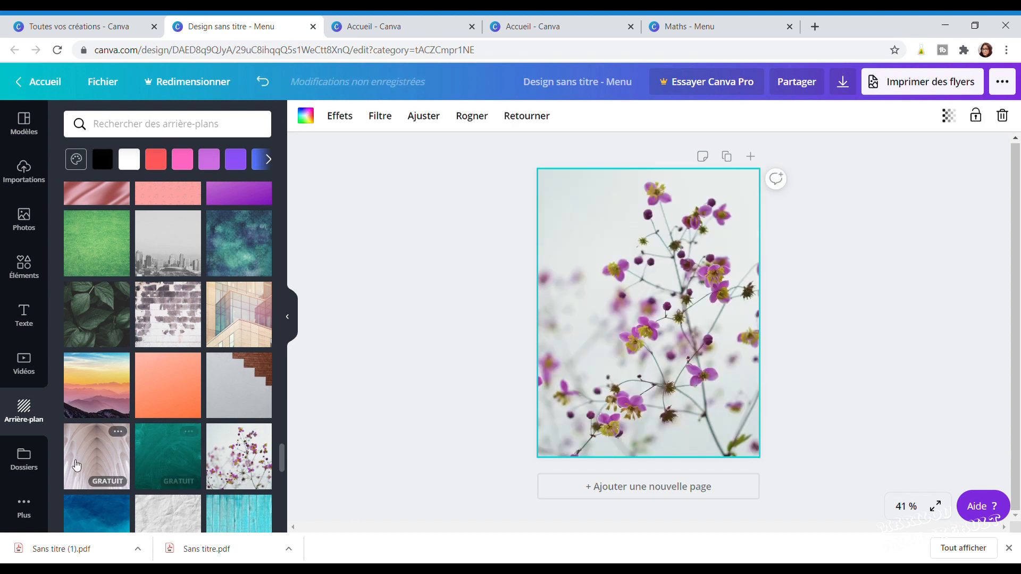
{"action": "left_click", "coordinate": [77, 466]}
{"action": "left_click", "coordinate": [95, 394]}
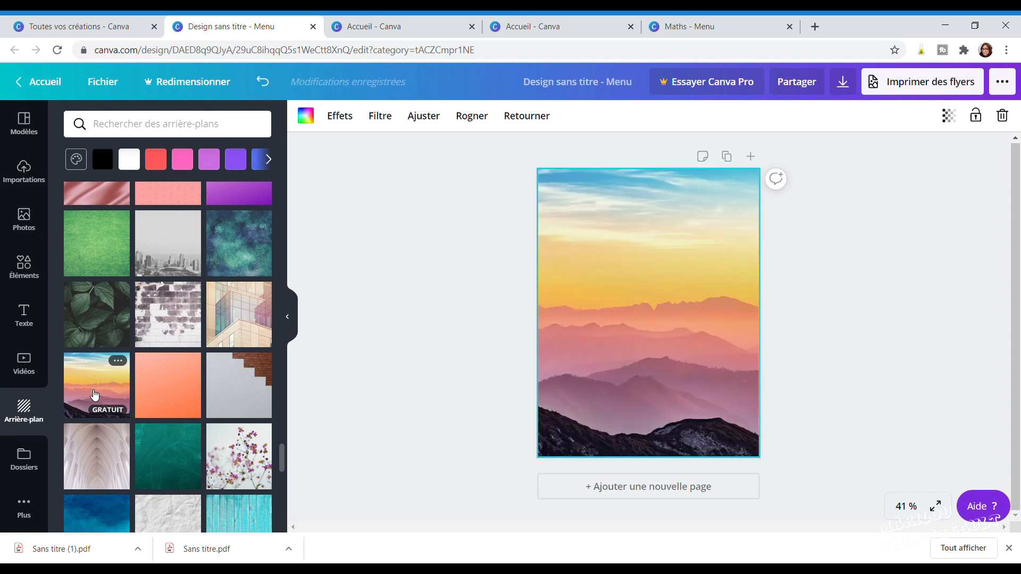
Step: Set the recently used photo of red poppies in a wheat field as the page background
{"action": "scroll", "coordinate": [95, 395], "scroll_direction": "up", "scroll_amount": 20}
{"action": "scroll", "coordinate": [95, 394], "scroll_direction": "up", "scroll_amount": 15}
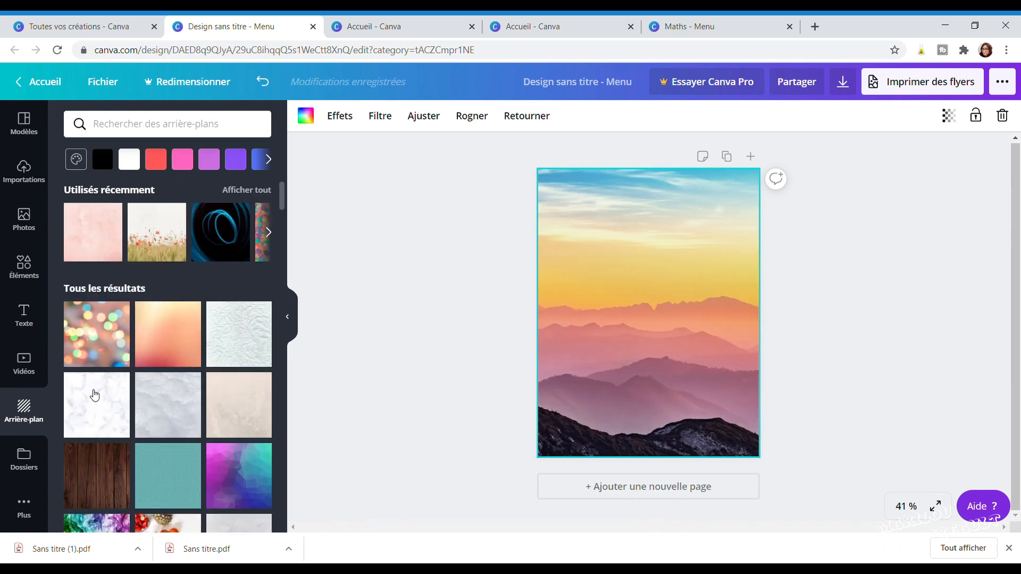
{"action": "left_click", "coordinate": [153, 233]}
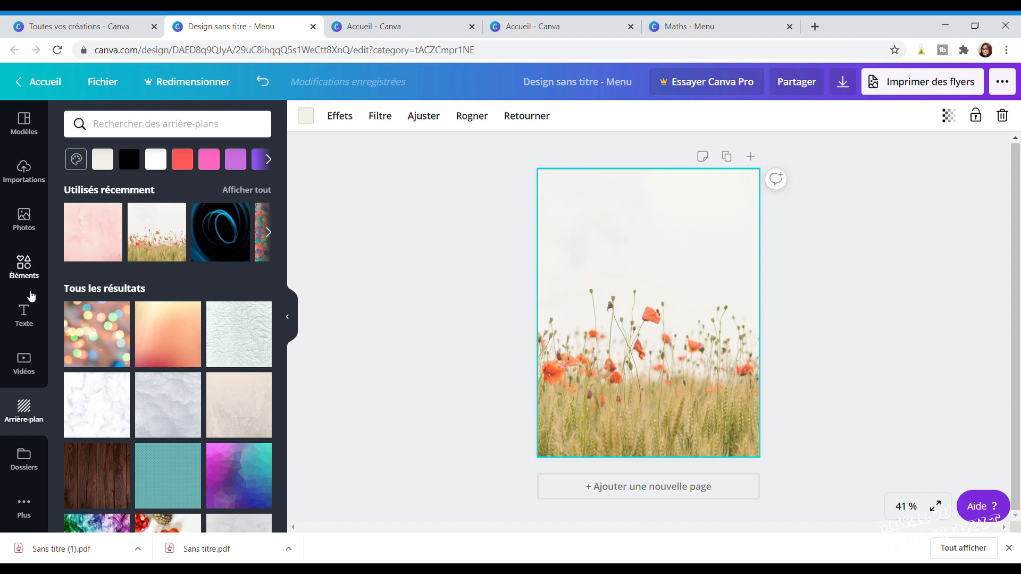
Step: Add the letter F frame from the Cadres elements, reduce it and place it in the upper middle of the page
{"action": "left_click", "coordinate": [25, 313]}
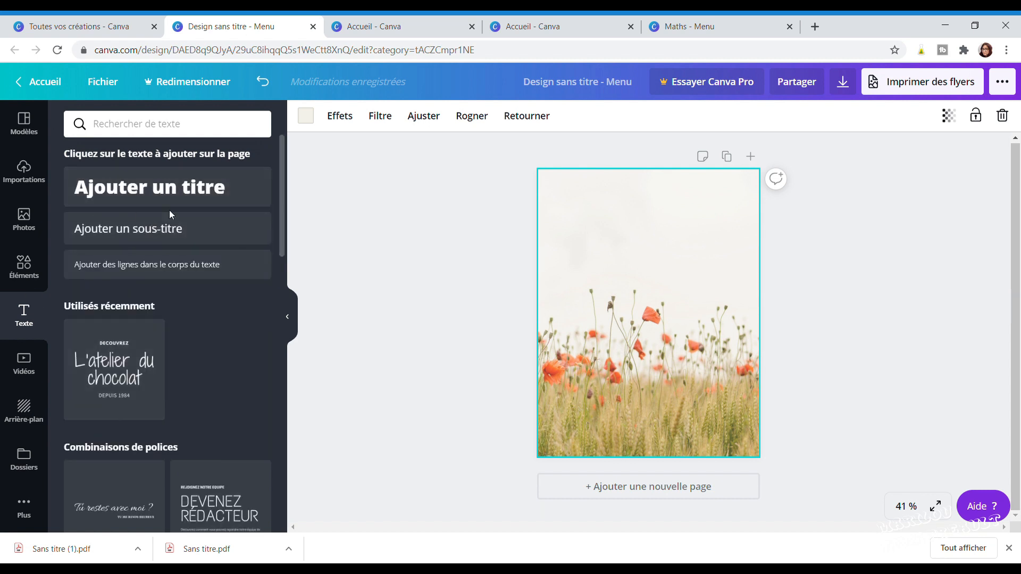
{"action": "left_click", "coordinate": [20, 269]}
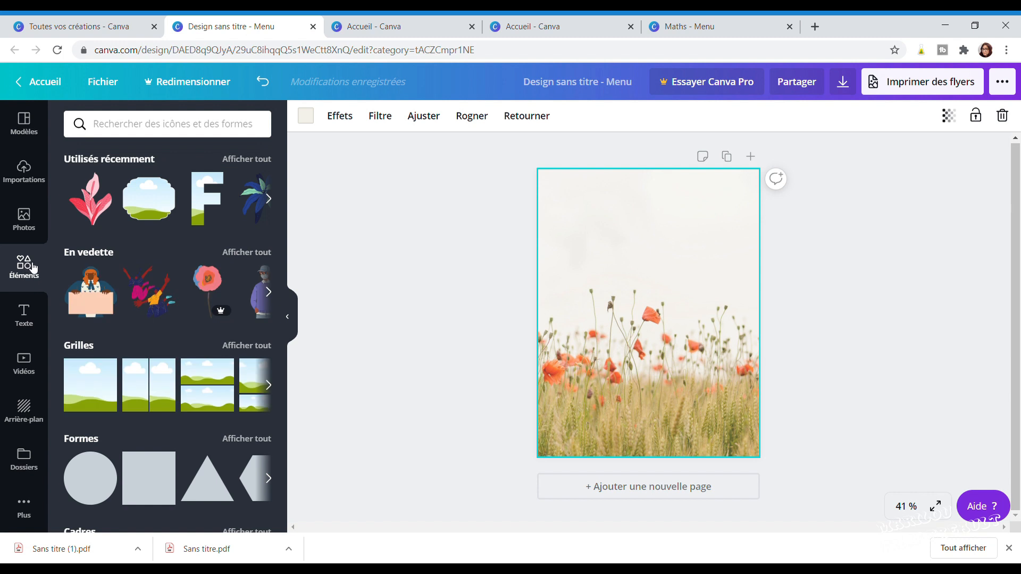
{"action": "scroll", "coordinate": [190, 369], "scroll_direction": "down", "scroll_amount": 5}
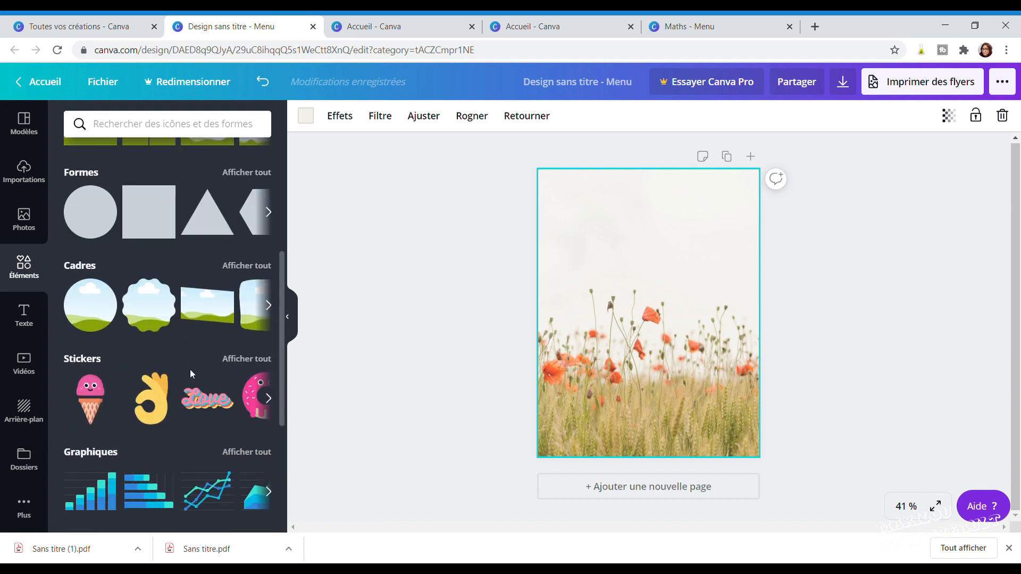
{"action": "left_click", "coordinate": [256, 270]}
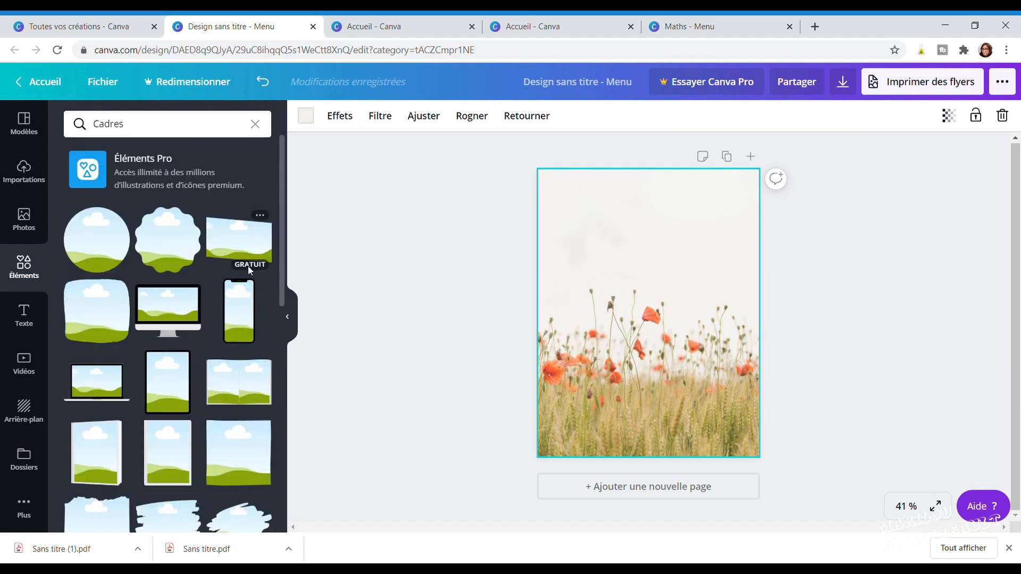
{"action": "scroll", "coordinate": [248, 268], "scroll_direction": "down", "scroll_amount": 7}
{"action": "scroll", "coordinate": [250, 270], "scroll_direction": "down", "scroll_amount": 10}
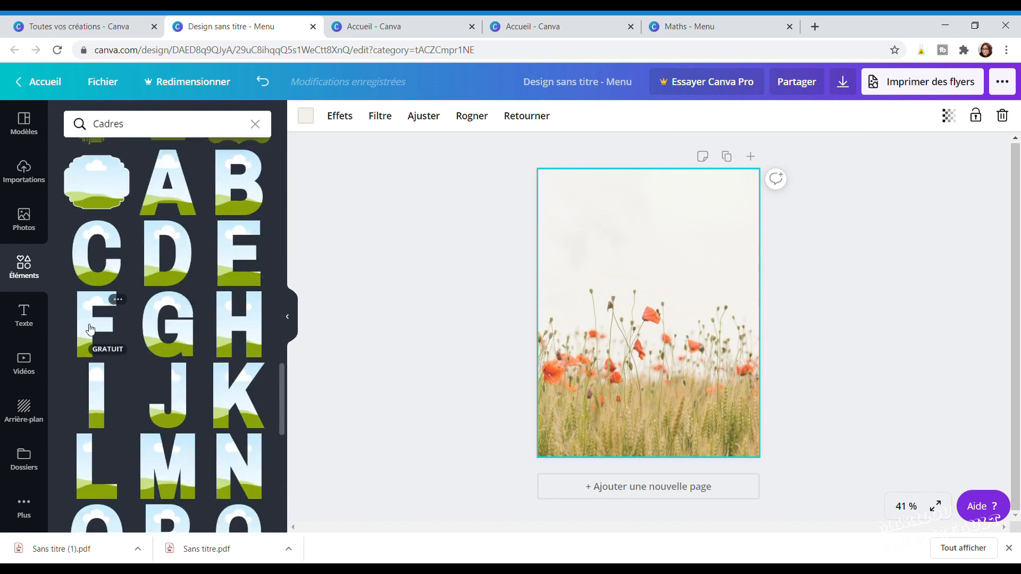
{"action": "left_click", "coordinate": [89, 329]}
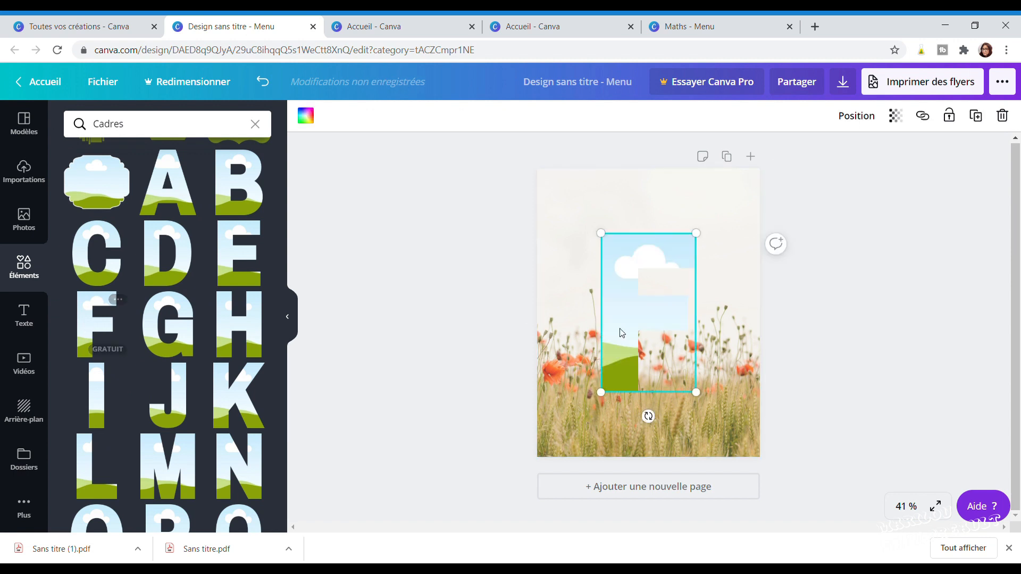
{"action": "left_click_drag", "start_coordinate": [628, 253], "coordinate": [638, 229]}
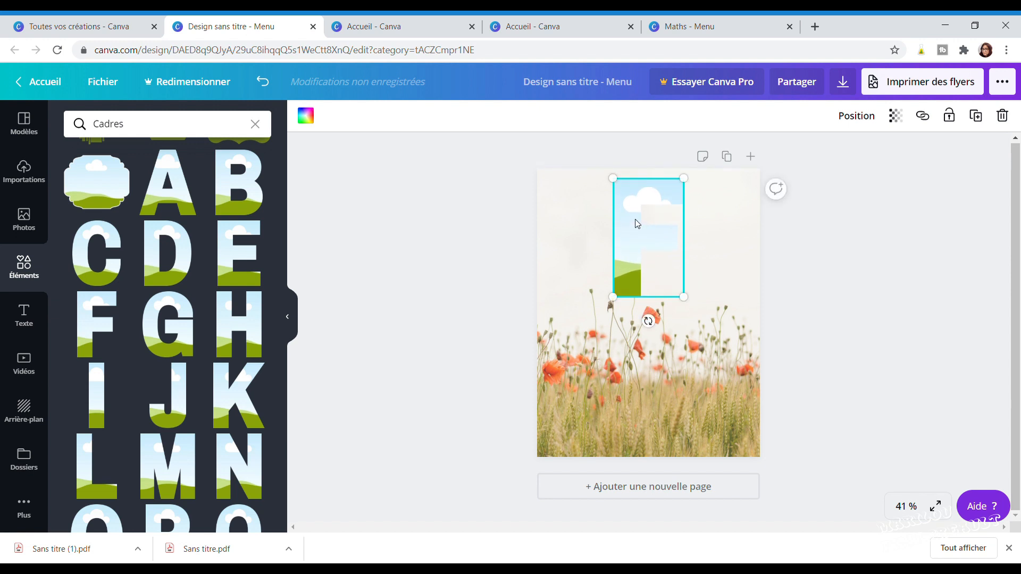
Step: Fill the letter F frame with the default orange and make it slightly smaller
{"action": "left_click", "coordinate": [307, 115]}
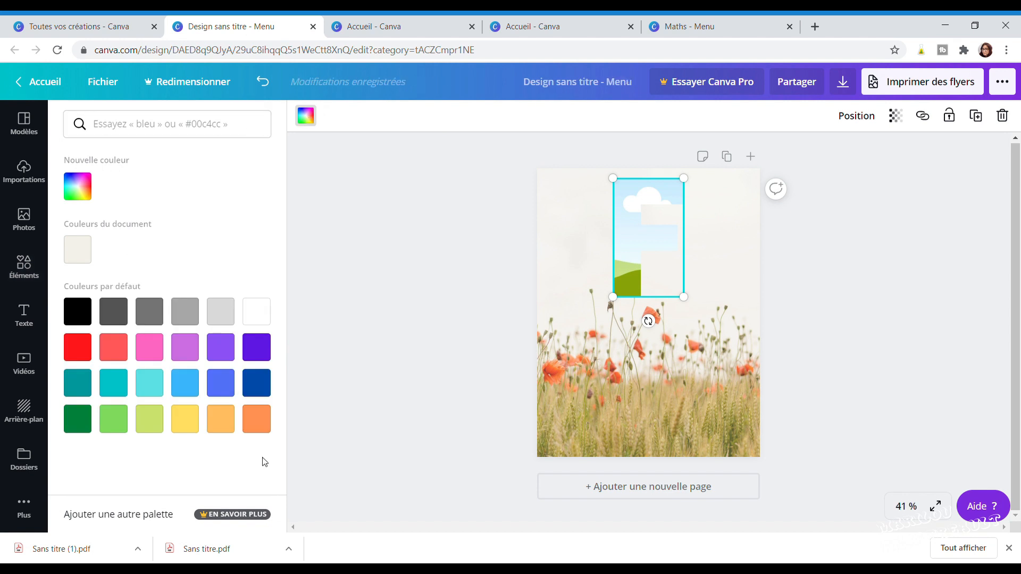
{"action": "left_click", "coordinate": [261, 427]}
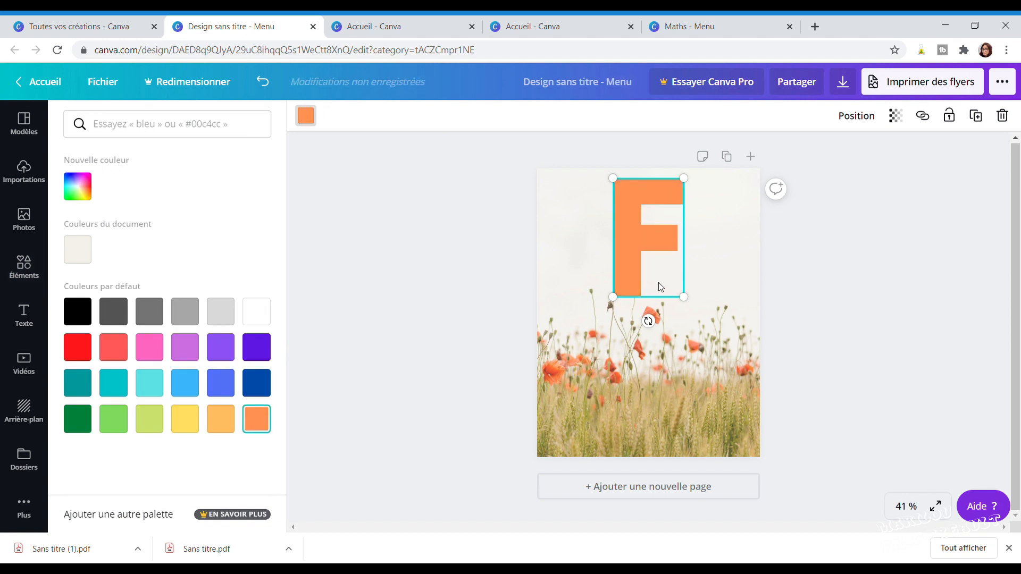
{"action": "left_click_drag", "start_coordinate": [690, 306], "coordinate": [677, 286]}
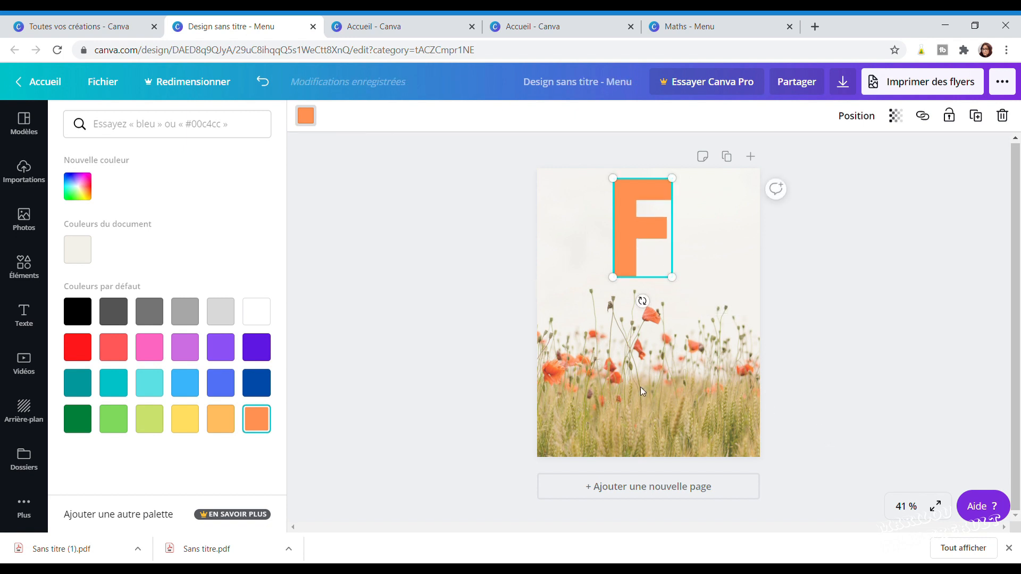
{"action": "key", "text": "Escape"}
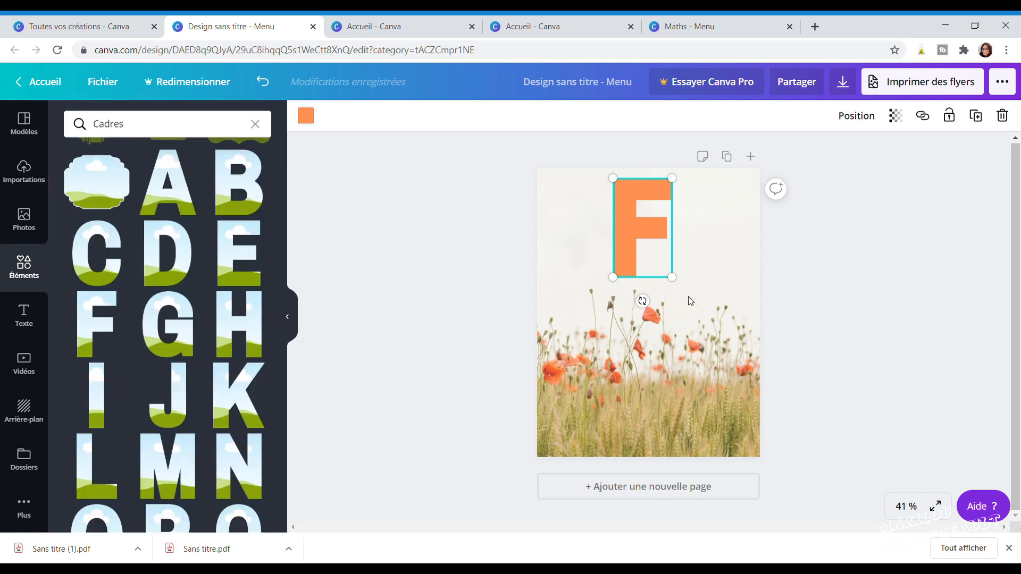
Step: Download the design as PDF pour impression without crop marks and dismiss the print offer
{"action": "left_click", "coordinate": [848, 85]}
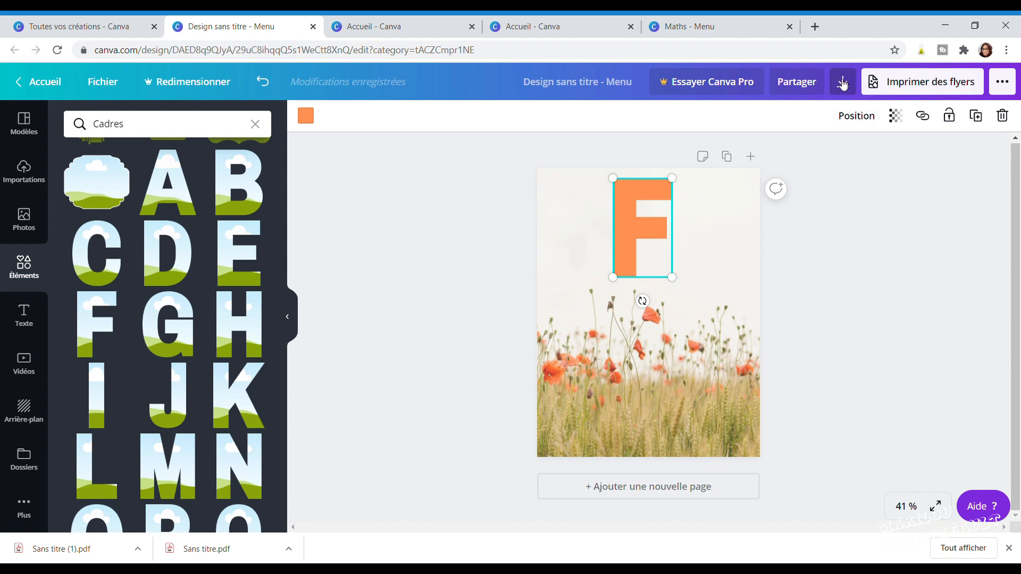
{"action": "left_click", "coordinate": [842, 85]}
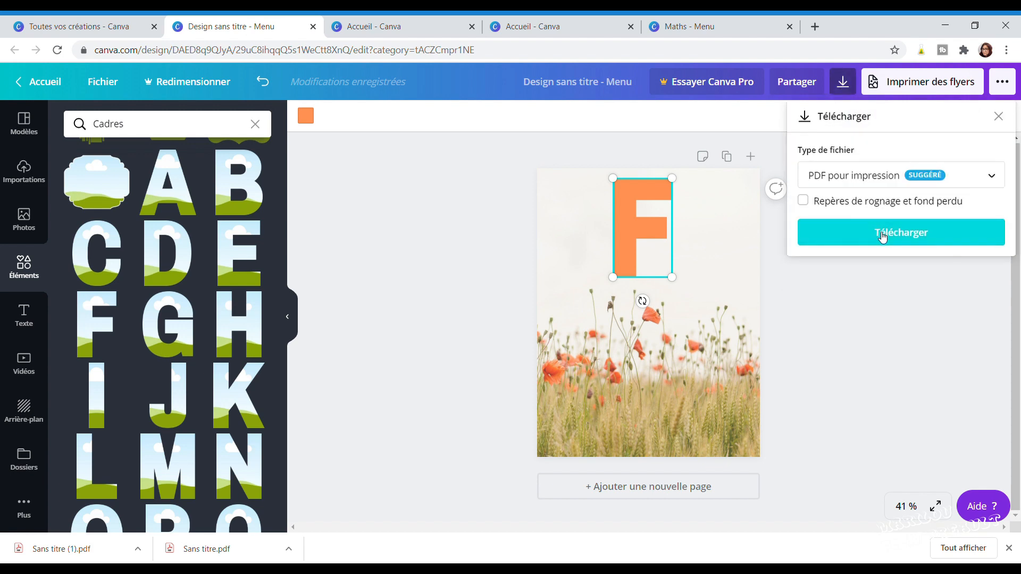
{"action": "left_click", "coordinate": [883, 241]}
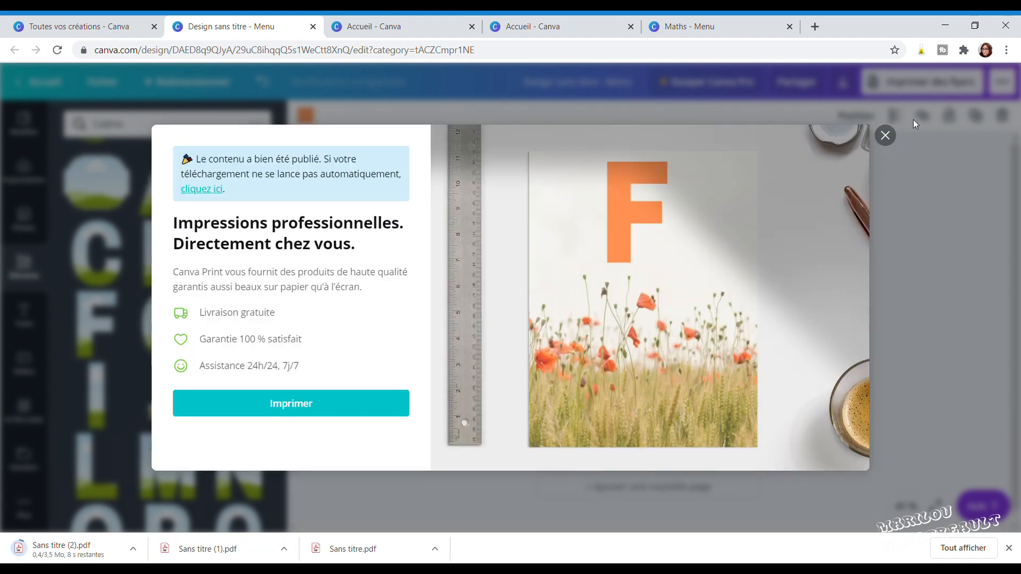
{"action": "left_click", "coordinate": [885, 136]}
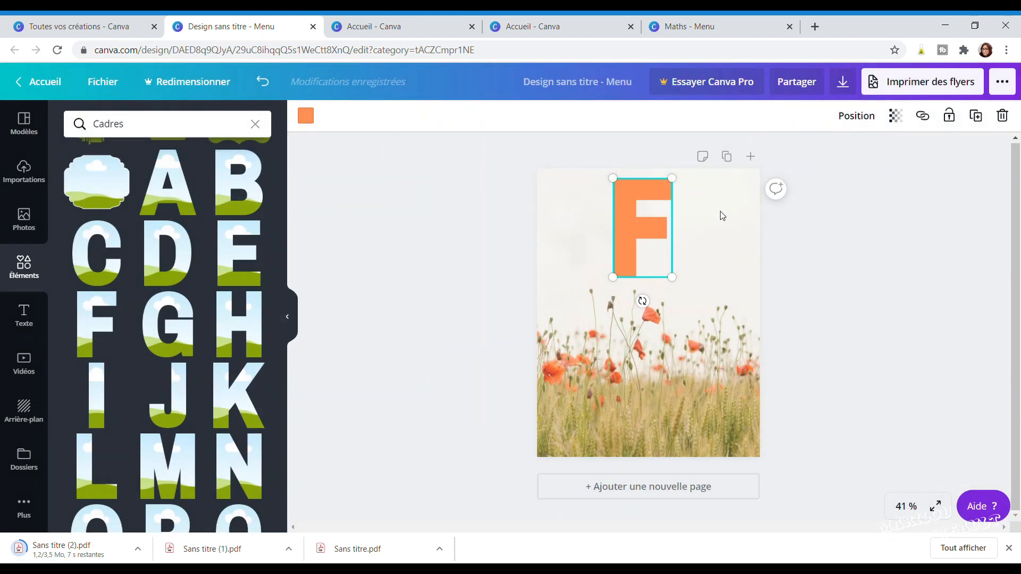
Step: Add the wide label-shaped frame with scalloped corners from the Cadres elements to the page
{"action": "scroll", "coordinate": [143, 424], "scroll_direction": "up", "scroll_amount": 5}
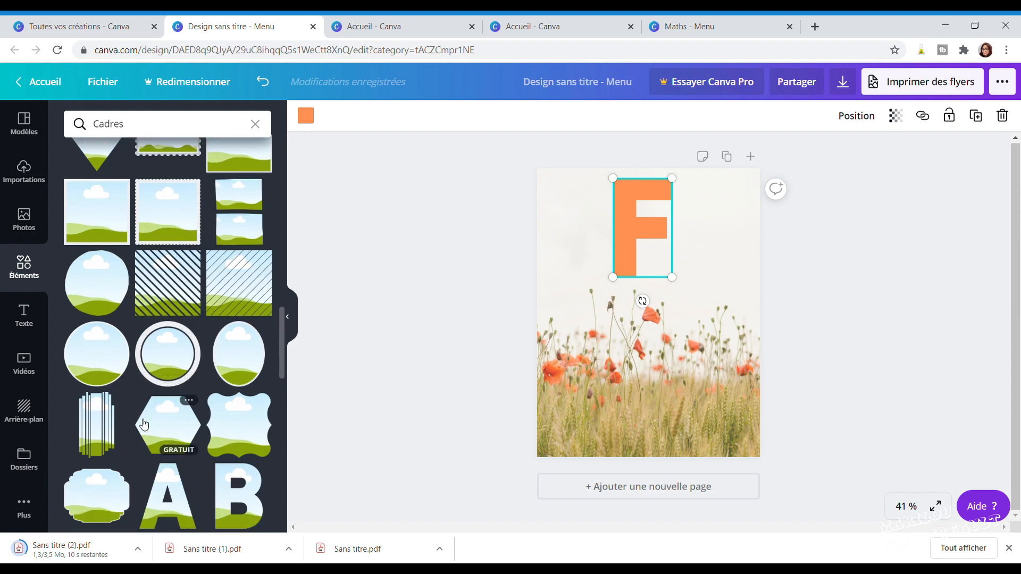
{"action": "scroll", "coordinate": [144, 423], "scroll_direction": "down", "scroll_amount": 2}
{"action": "left_click", "coordinate": [96, 381]}
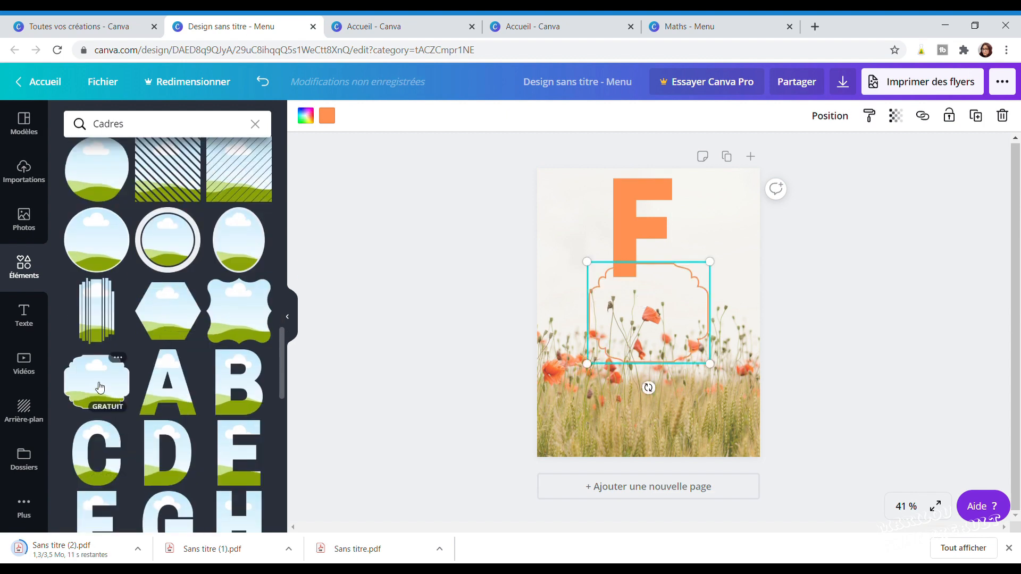
Step: Remove the scalloped frame and the letter F, and place a new copy of the scalloped label frame in the page's upper part
{"action": "left_click", "coordinate": [633, 214]}
{"action": "left_click", "coordinate": [262, 81]}
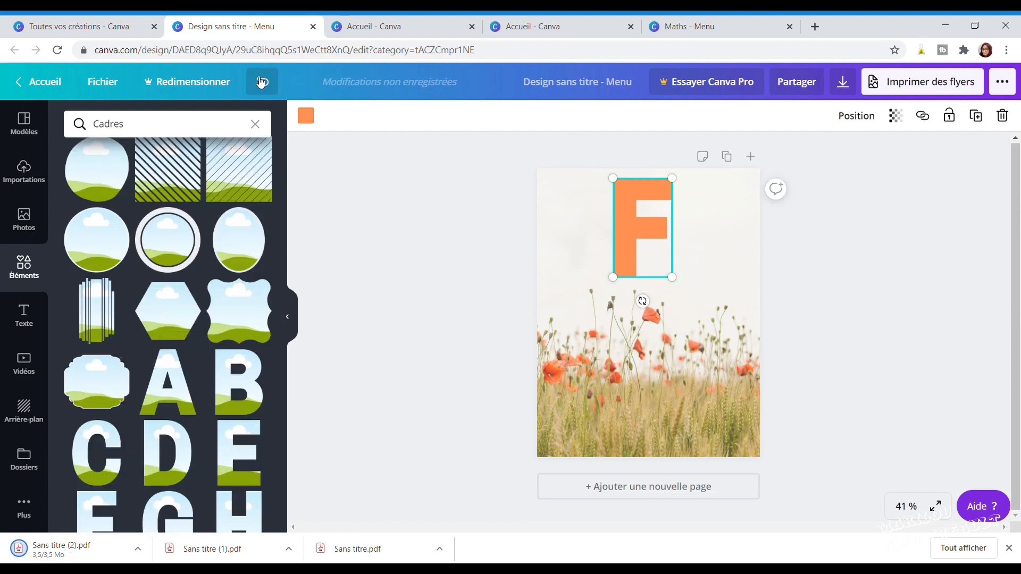
{"action": "left_click", "coordinate": [262, 82]}
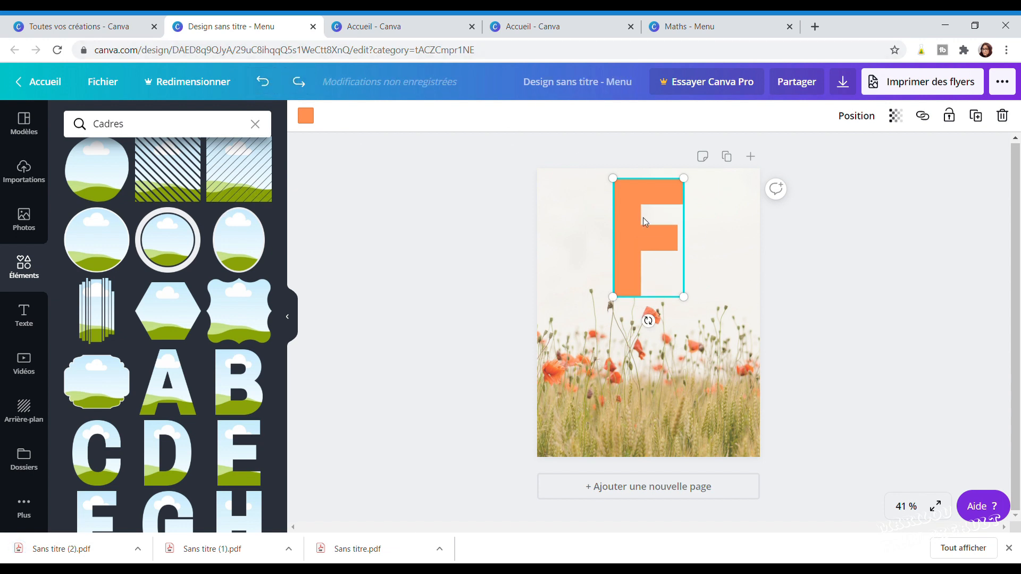
{"action": "key", "text": "Delete"}
{"action": "left_click", "coordinate": [99, 392]}
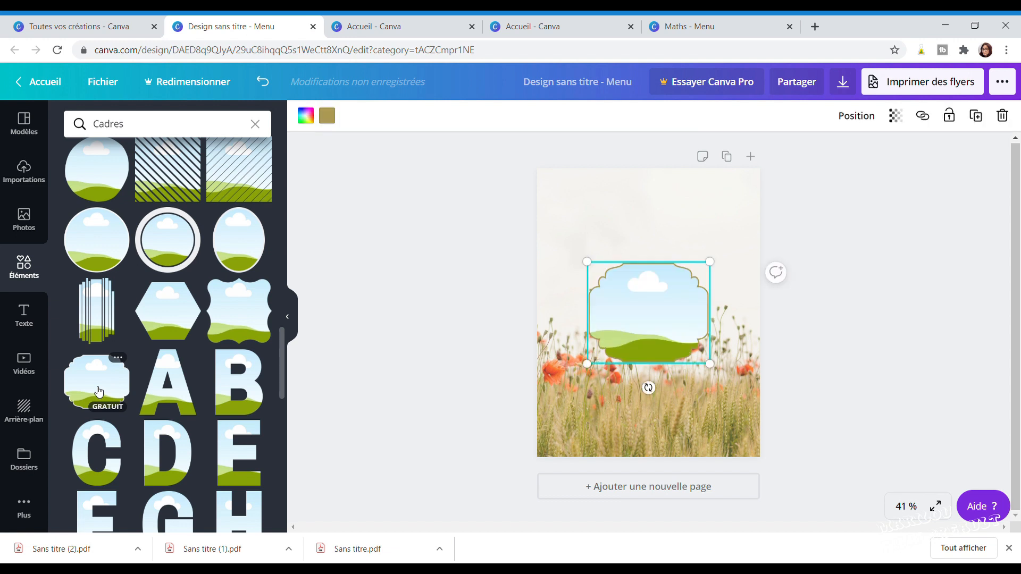
{"action": "left_click_drag", "start_coordinate": [660, 316], "coordinate": [655, 243]}
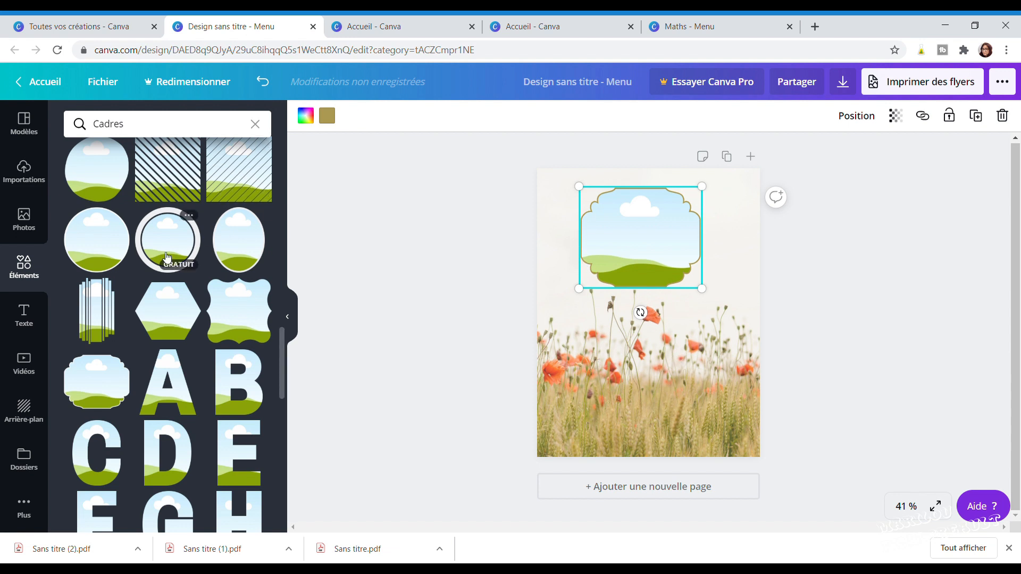
Step: Try the round ringed frame from the Cadres elements in the lower part of the page, and undo it
{"action": "left_click", "coordinate": [168, 255]}
{"action": "left_click_drag", "start_coordinate": [647, 331], "coordinate": [680, 398]}
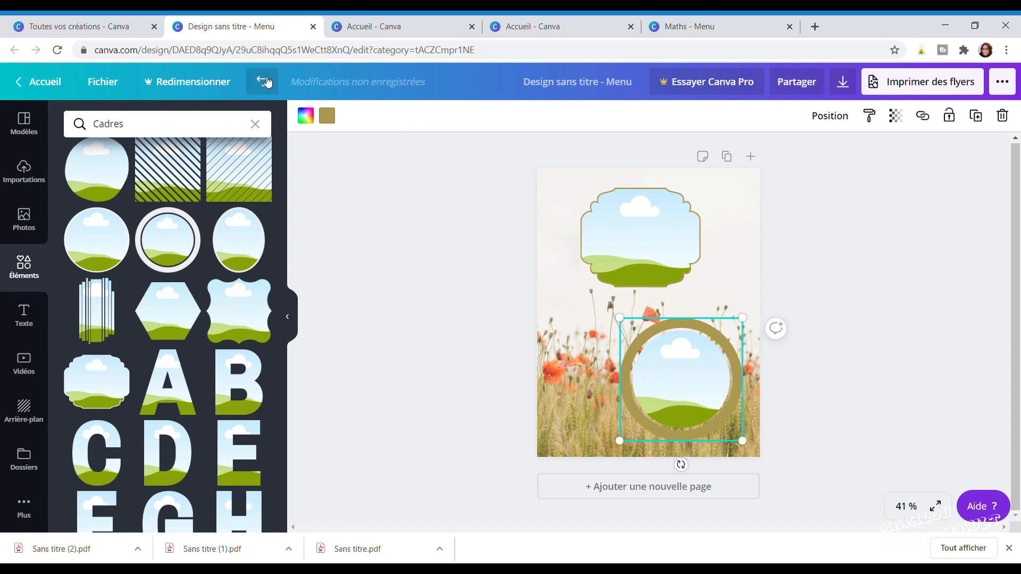
{"action": "left_click", "coordinate": [262, 81]}
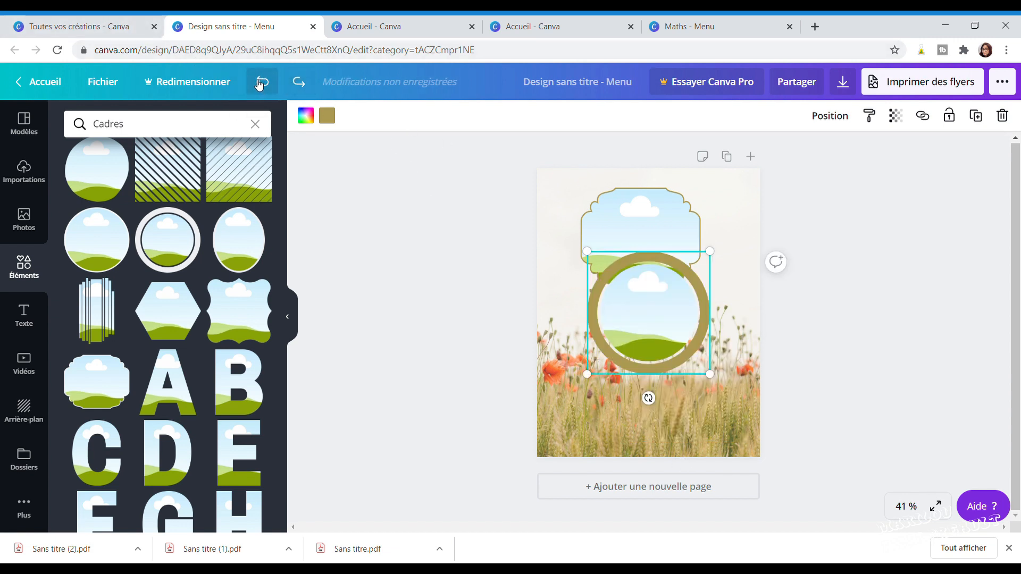
{"action": "left_click", "coordinate": [262, 82]}
Step: Fill the scalloped label frame with the default orange and centre it horizontally on the page
{"action": "left_click", "coordinate": [635, 242]}
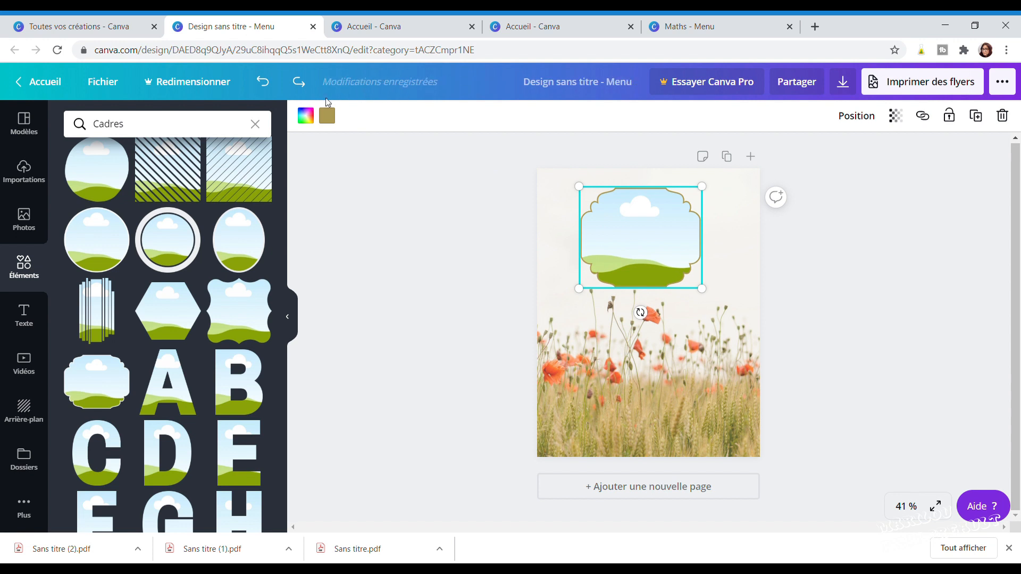
{"action": "left_click", "coordinate": [306, 115]}
{"action": "left_click", "coordinate": [256, 418]}
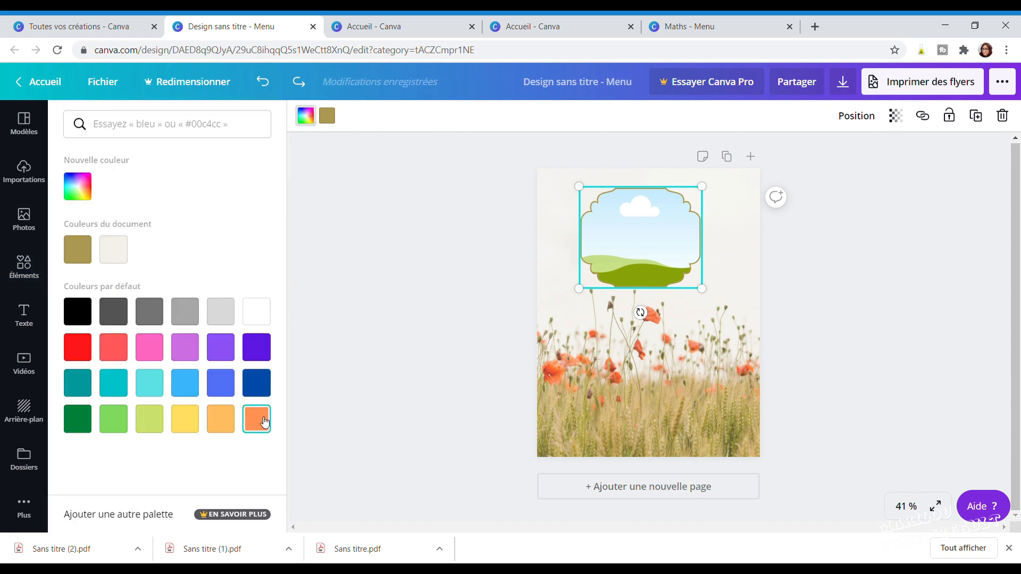
{"action": "left_click_drag", "start_coordinate": [639, 232], "coordinate": [647, 231]}
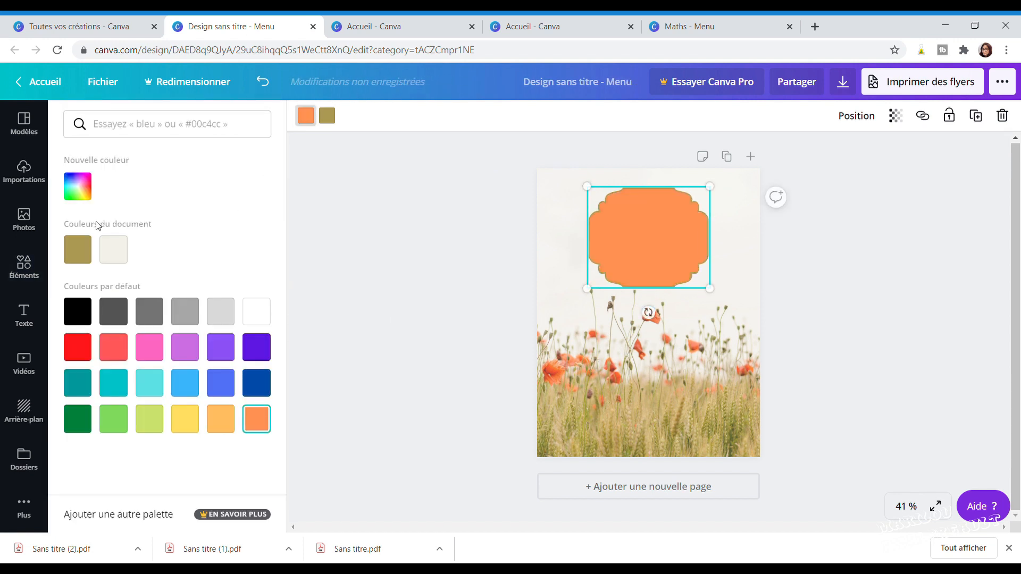
Step: Add a title text box and replace its placeholder text with "Science"
{"action": "left_click", "coordinate": [30, 319]}
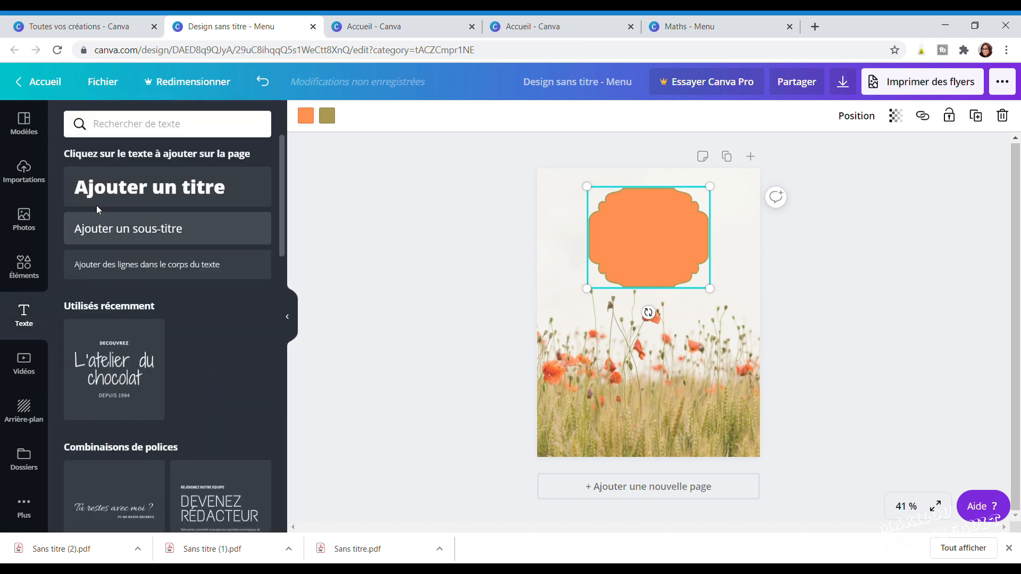
{"action": "left_click", "coordinate": [114, 197]}
{"action": "left_click", "coordinate": [686, 342]}
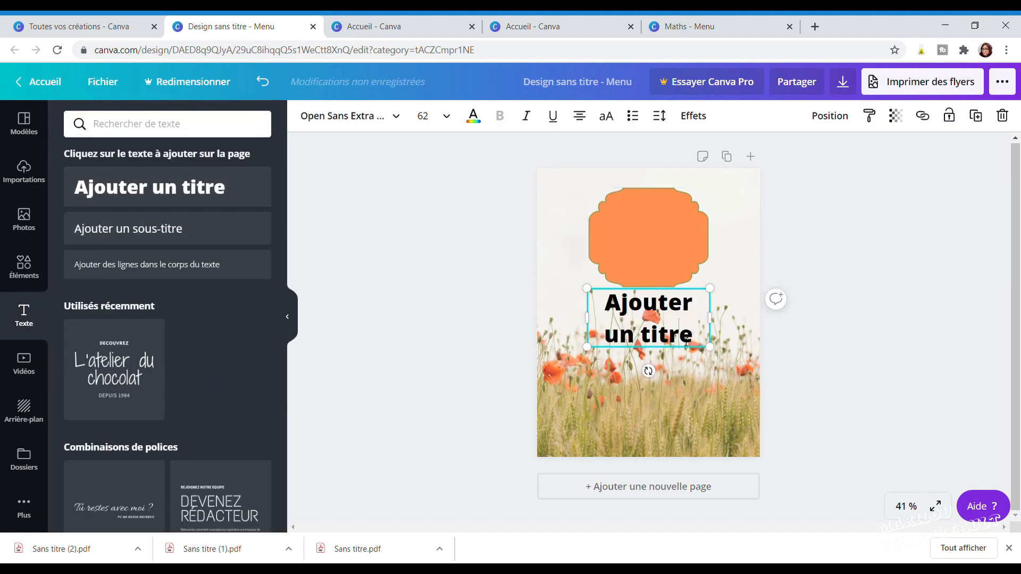
{"action": "key", "text": "BackSpace"}
{"action": "key", "text": "BackSpace"}
{"action": "key", "text": "BackSpace"}
{"action": "key", "text": "BackSpace"}
{"action": "key", "text": "BackSpace"}
{"action": "key", "text": "BackSpace"}
{"action": "key", "text": "BackSpace"}
{"action": "key", "text": "BackSpace"}
{"action": "key", "text": "BackSpace"}
{"action": "key", "text": "BackSpace"}
{"action": "key", "text": "BackSpace"}
{"action": "key", "text": "BackSpace"}
{"action": "key", "text": "BackSpace"}
{"action": "key", "text": "BackSpace"}
{"action": "key", "text": "BackSpace"}
{"action": "key", "text": "BackSpace"}
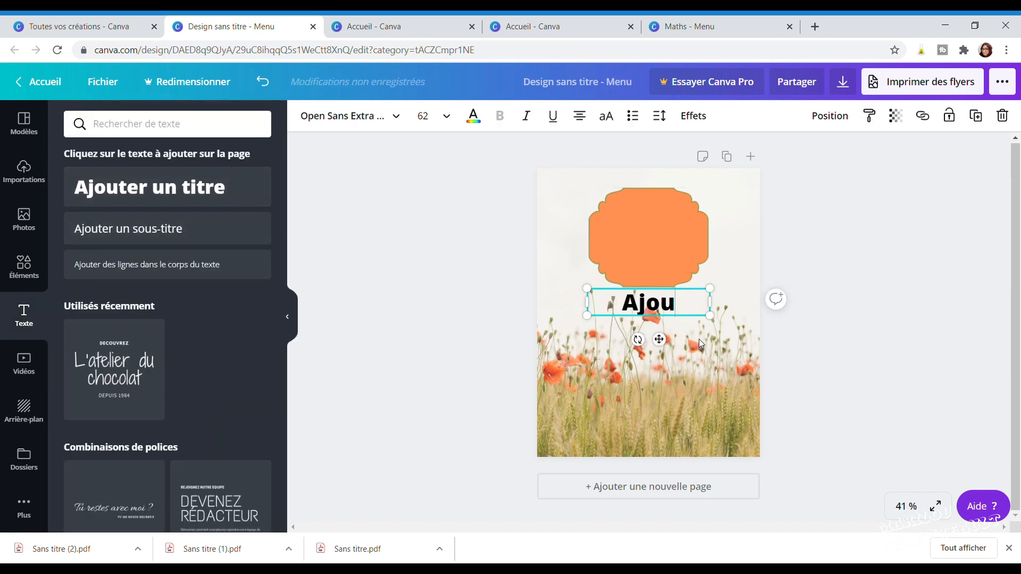
{"action": "type", "text": "Scinec"}
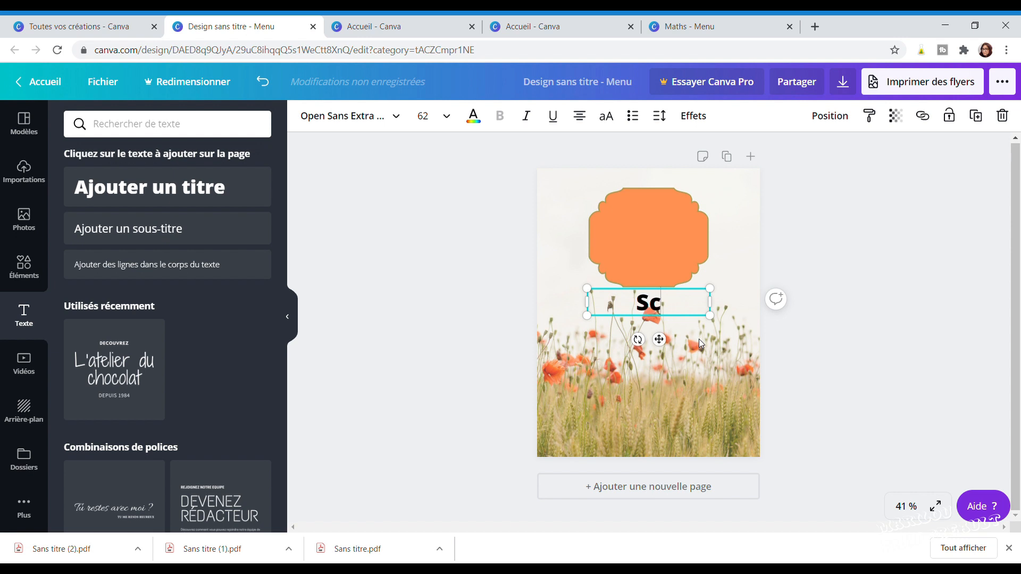
{"action": "key", "text": "BackSpace"}
{"action": "key", "text": "BackSpace"}
{"action": "key", "text": "BackSpace"}
{"action": "key", "text": "BackSpace"}
{"action": "type", "text": "ience"}
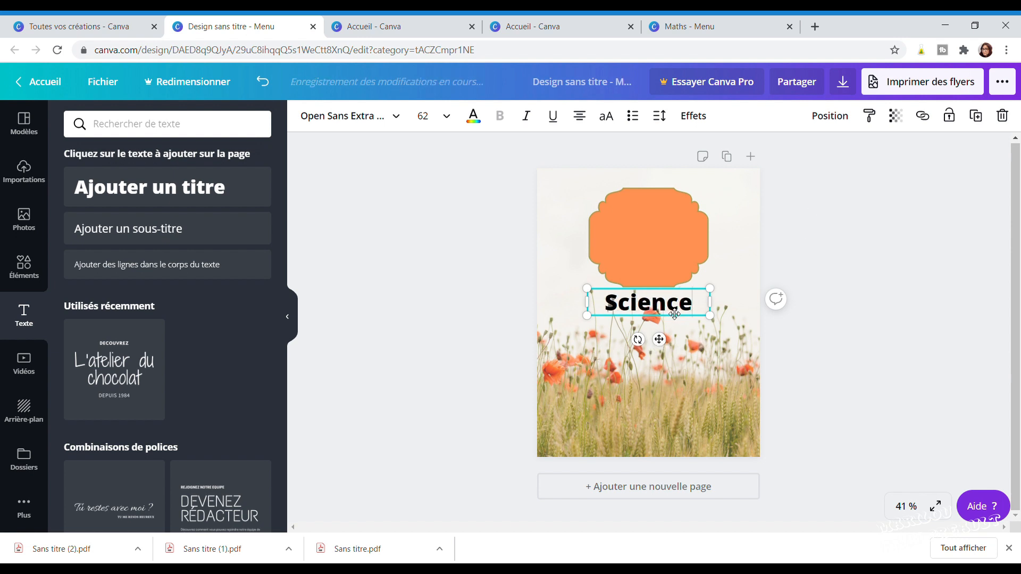
Step: Centre the Science title on the orange frame and set its font to Adigiana Toybox
{"action": "left_click_drag", "start_coordinate": [659, 340], "coordinate": [667, 279]}
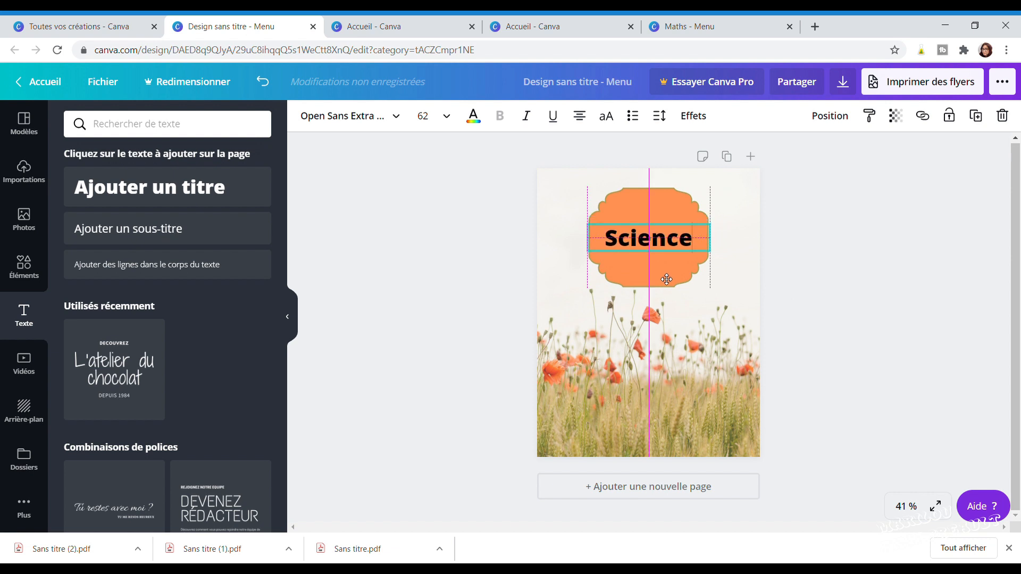
{"action": "left_click_drag", "start_coordinate": [667, 279], "coordinate": [666, 279]}
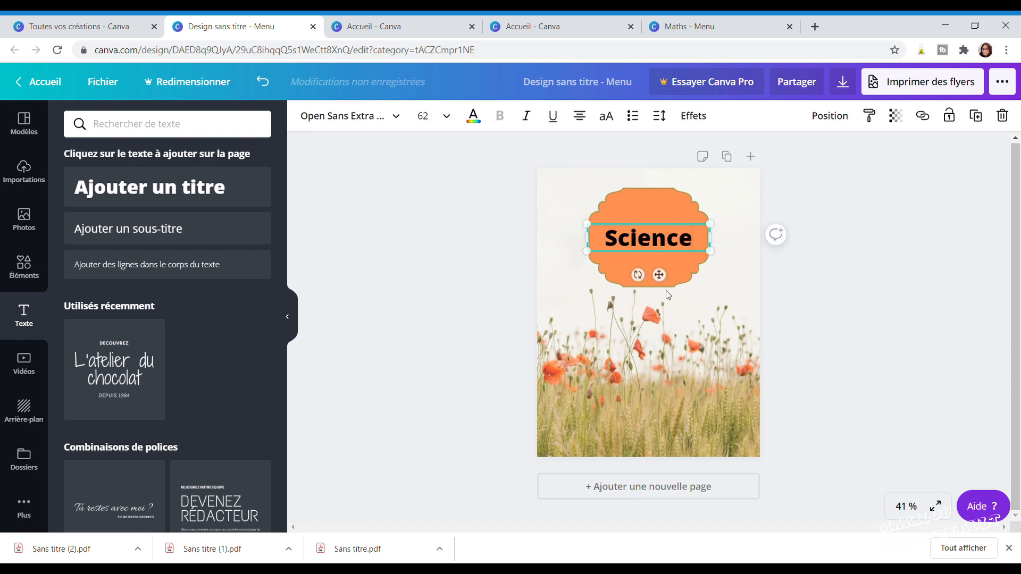
{"action": "left_click", "coordinate": [397, 115]}
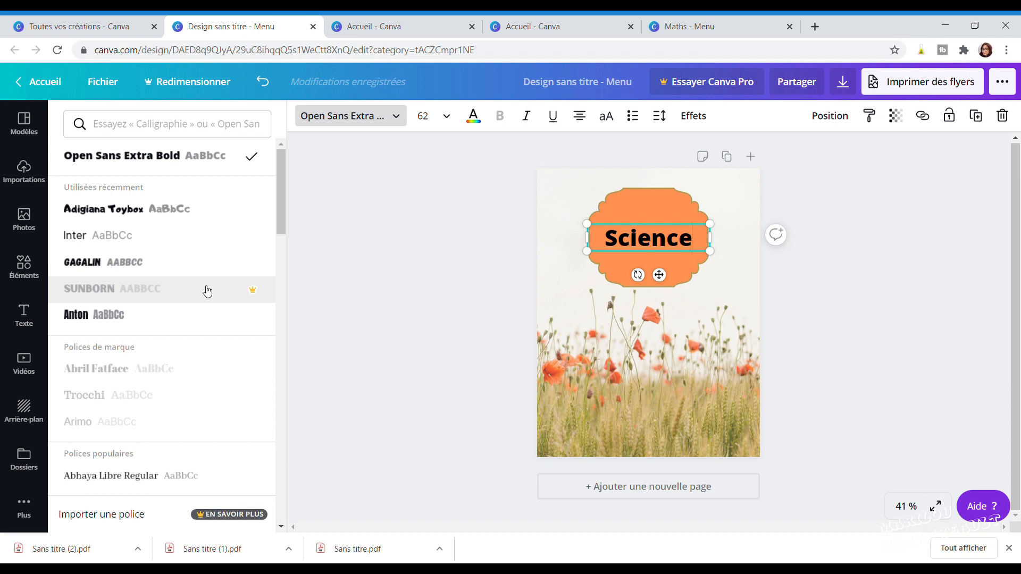
{"action": "scroll", "coordinate": [114, 393], "scroll_direction": "down", "scroll_amount": 10}
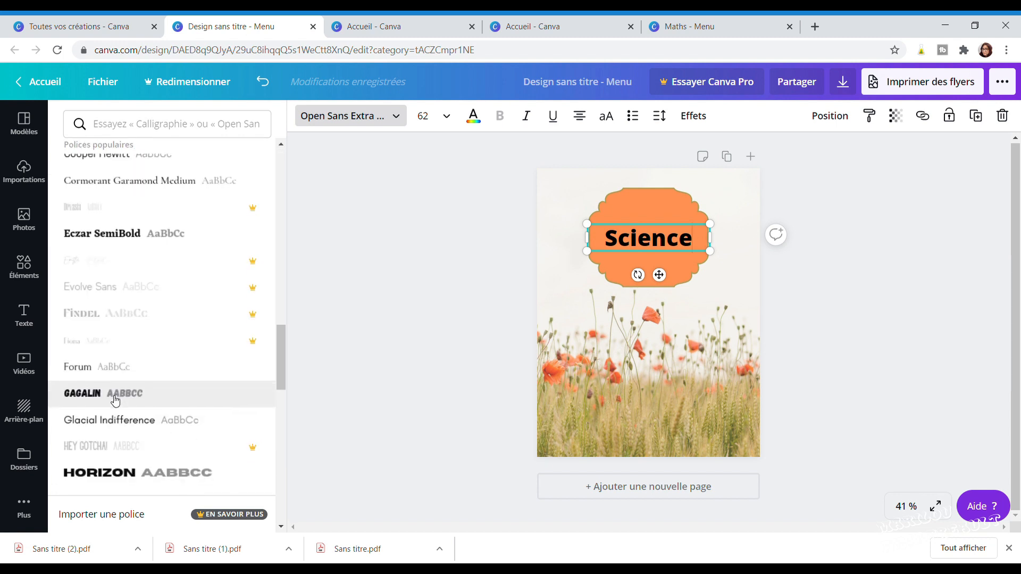
{"action": "left_click", "coordinate": [116, 396]}
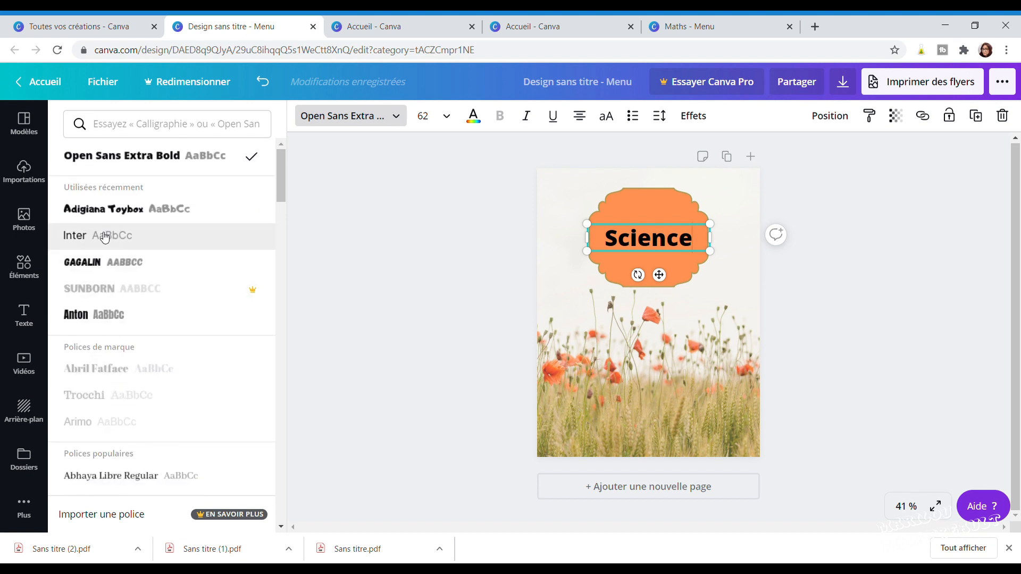
{"action": "left_click", "coordinate": [104, 211]}
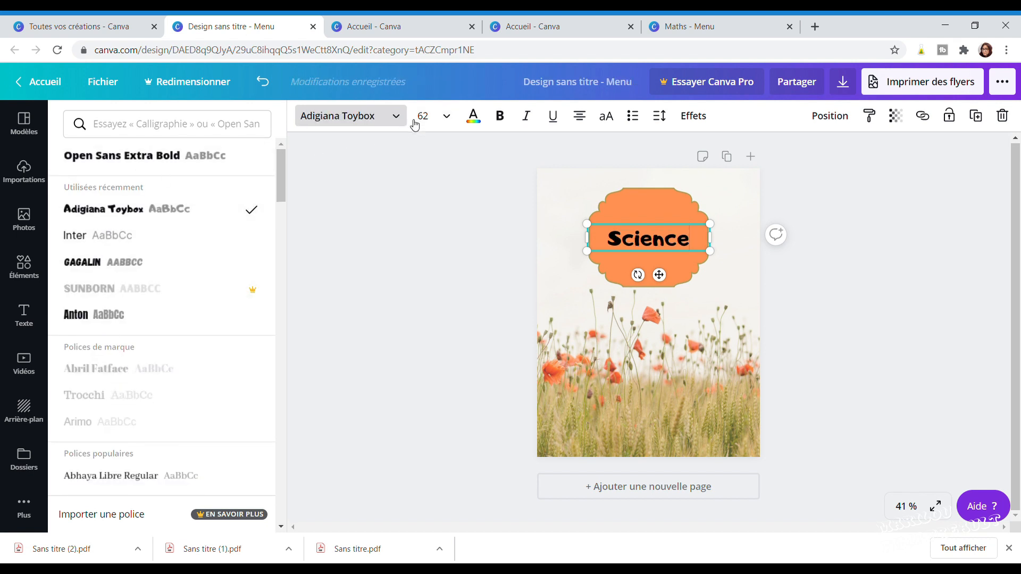
Step: Colour the Science title with the document's off-white and deselect it
{"action": "left_click", "coordinate": [473, 116]}
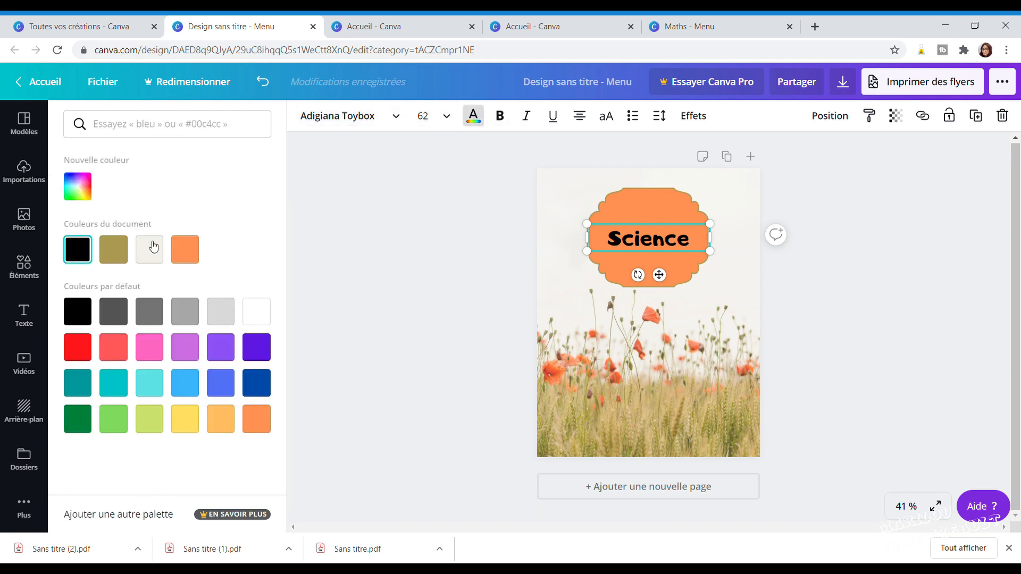
{"action": "left_click", "coordinate": [221, 415]}
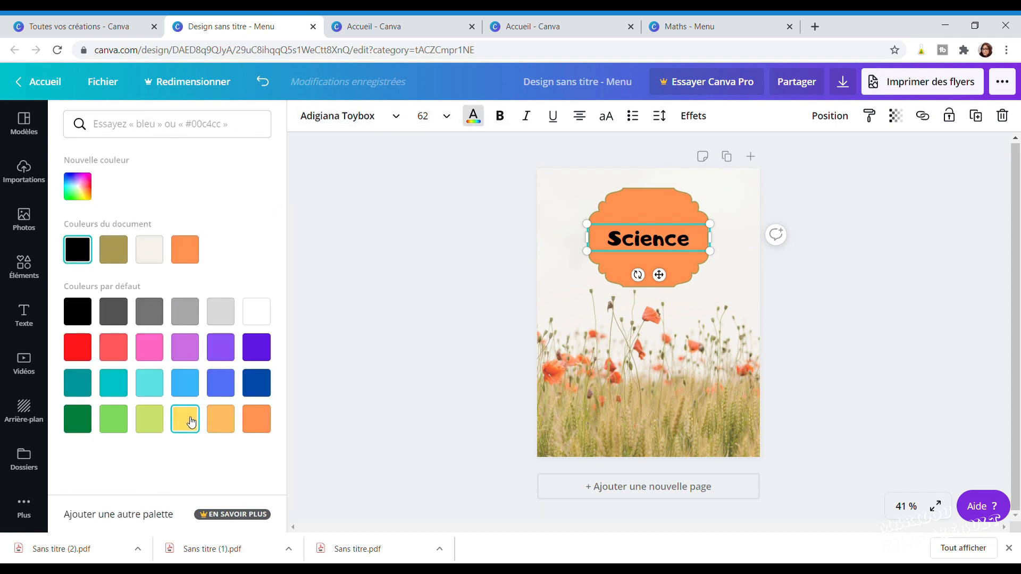
{"action": "left_click", "coordinate": [155, 256]}
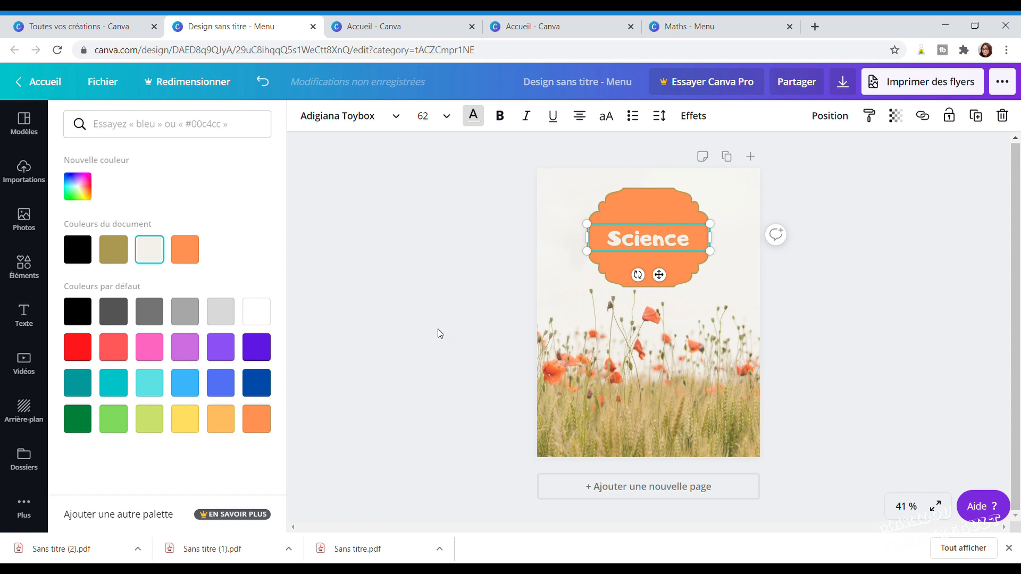
{"action": "key", "text": "Escape"}
{"action": "left_click", "coordinate": [731, 275]}
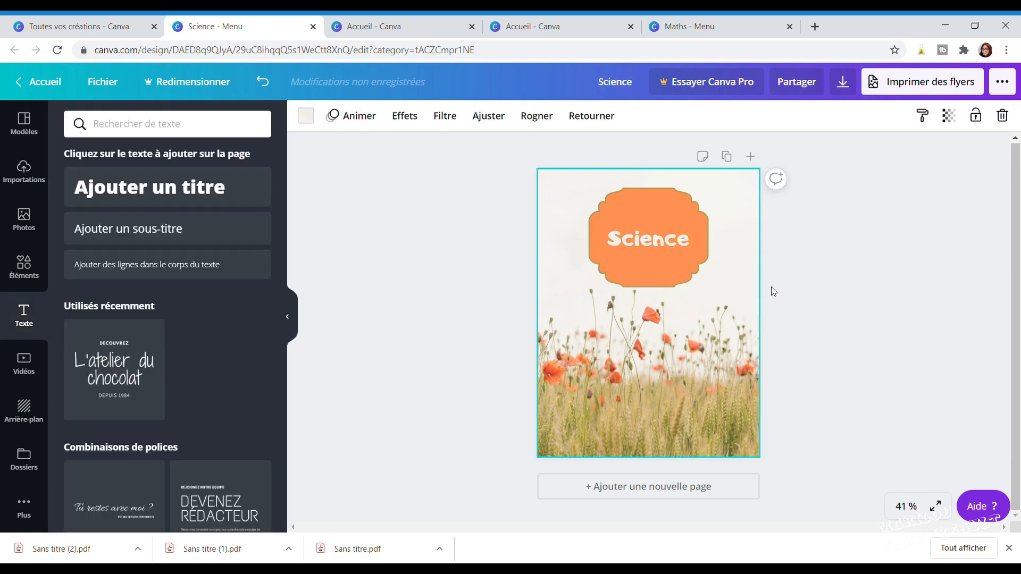
Step: Enlarge the Science title to a font size of about 74,2 and open the download options
{"action": "left_click", "coordinate": [684, 238]}
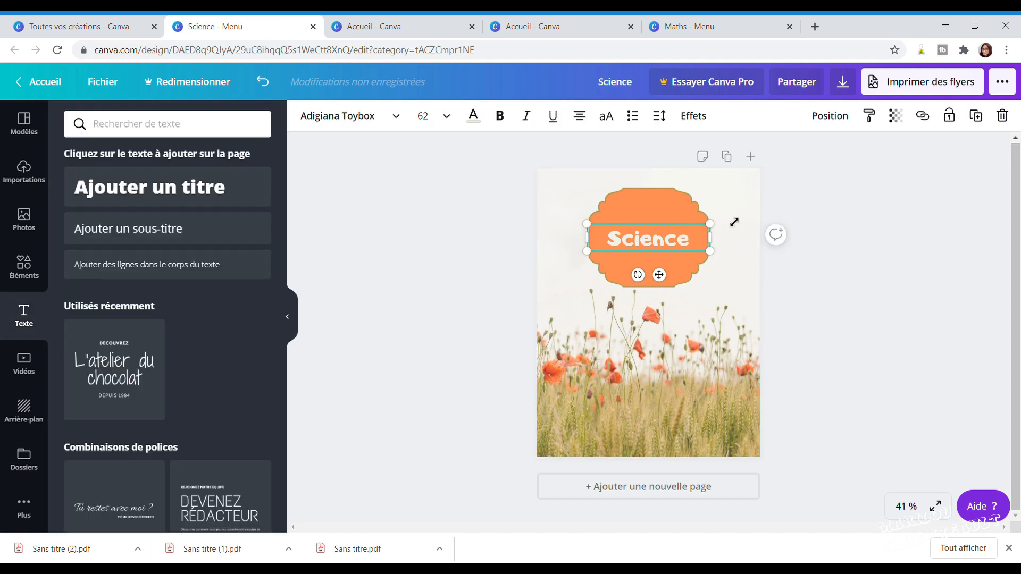
{"action": "left_click_drag", "start_coordinate": [719, 228], "coordinate": [722, 221]}
{"action": "left_click_drag", "start_coordinate": [588, 225], "coordinate": [581, 221]}
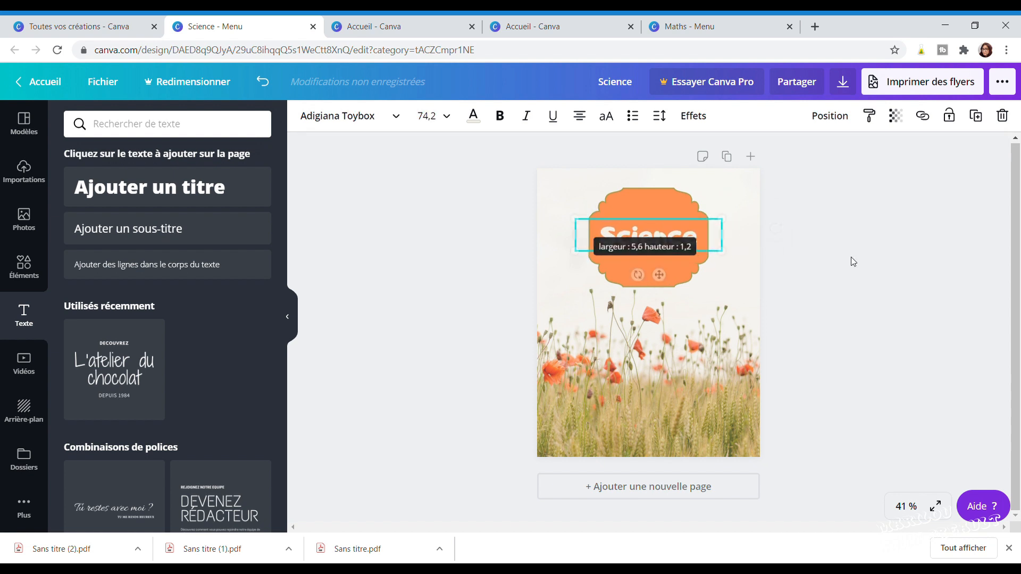
{"action": "left_click", "coordinate": [708, 316]}
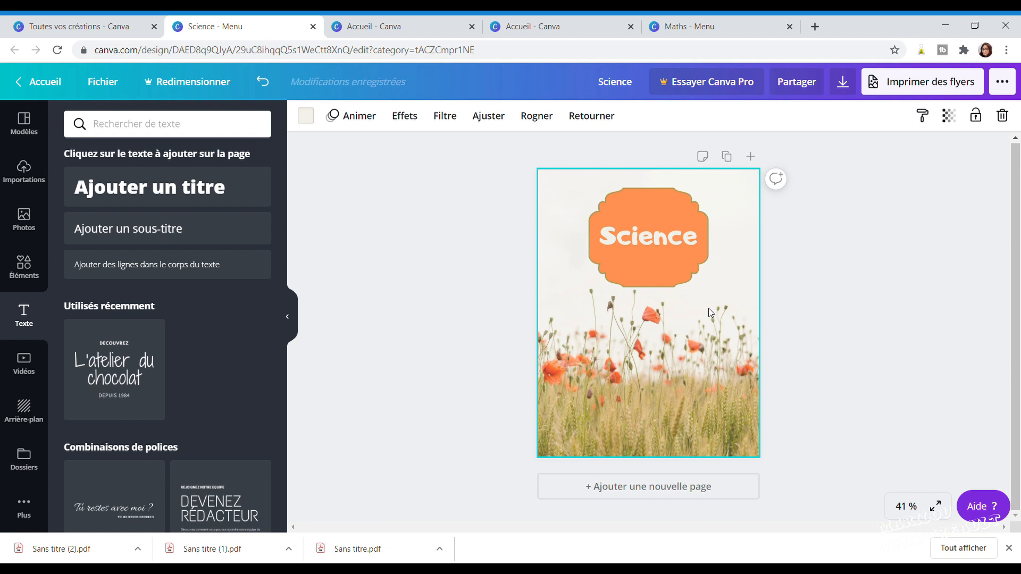
{"action": "left_click", "coordinate": [842, 82]}
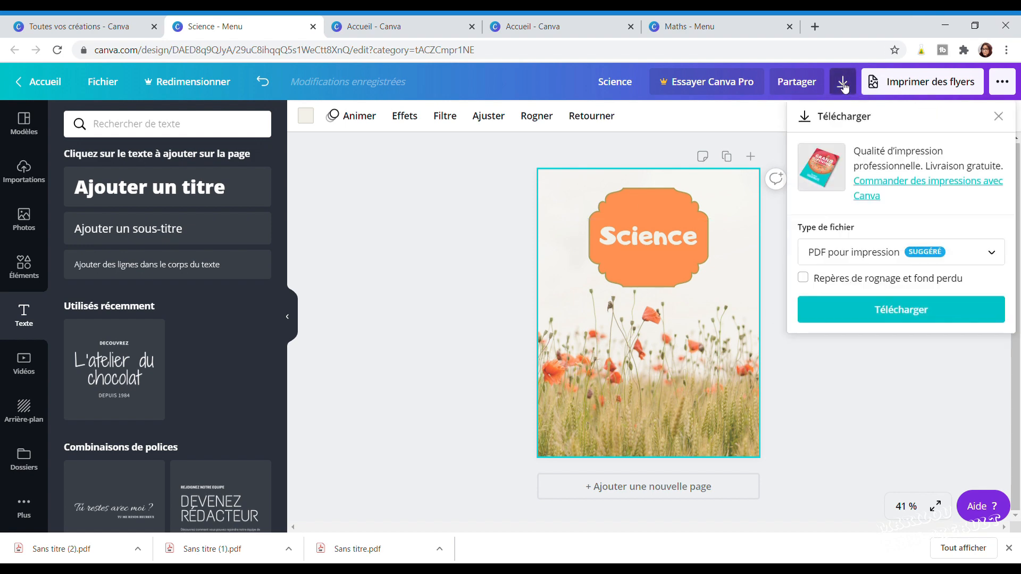
Step: Add two new pages and apply the colourful blurred-lights background to page 3
{"action": "left_click", "coordinate": [638, 498]}
{"action": "left_click", "coordinate": [638, 494]}
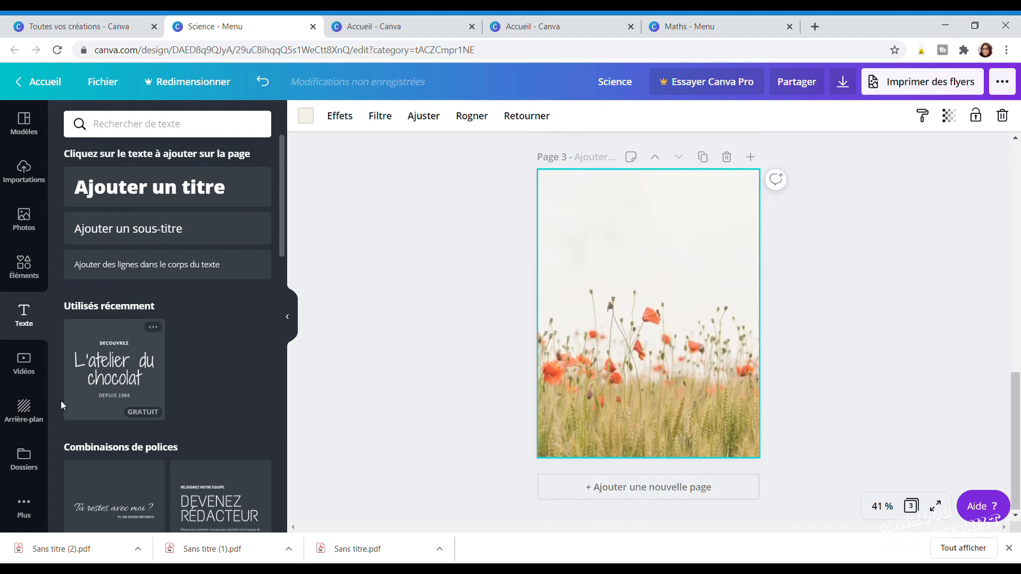
{"action": "left_click", "coordinate": [33, 408]}
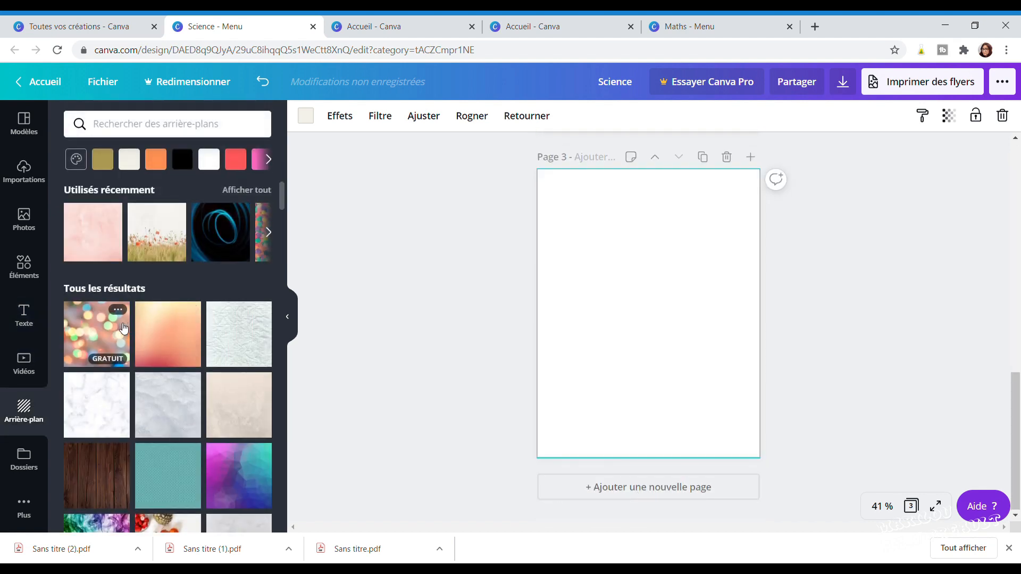
{"action": "left_click", "coordinate": [123, 328]}
Step: Open the flyer printing options for the design and return to the Canva home page
{"action": "scroll", "coordinate": [609, 425], "scroll_direction": "up", "scroll_amount": 10}
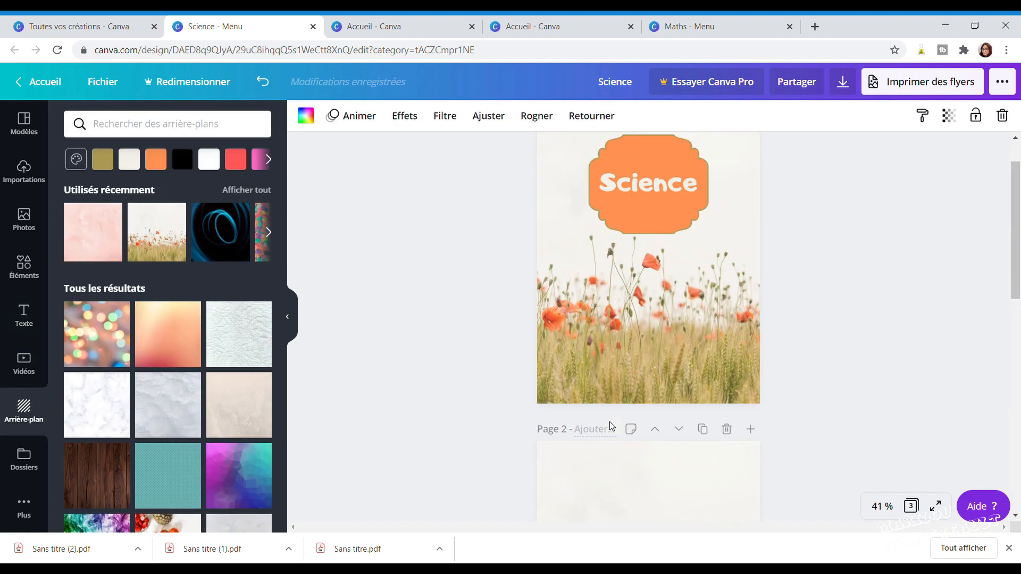
{"action": "scroll", "coordinate": [611, 425], "scroll_direction": "up", "scroll_amount": 1}
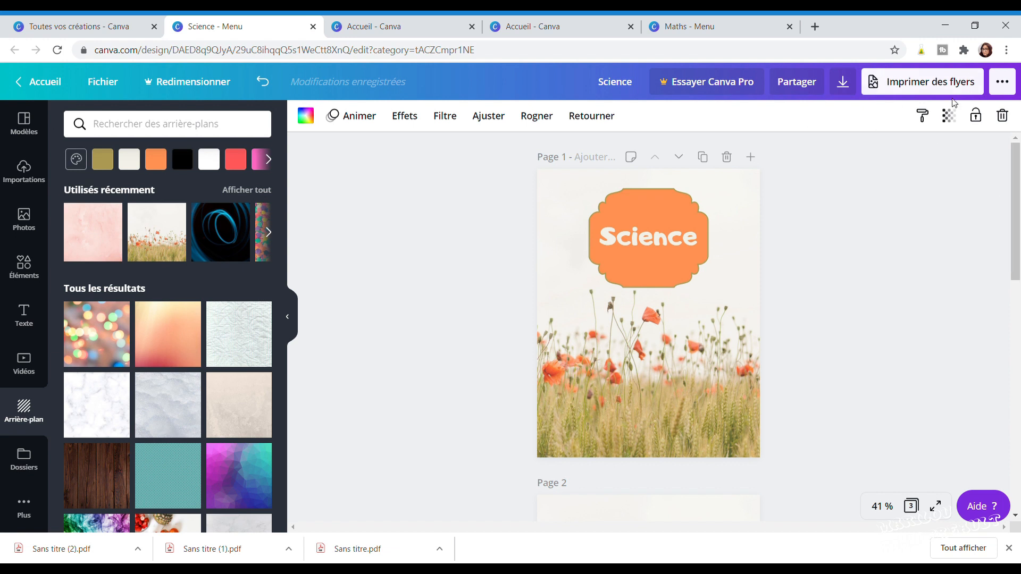
{"action": "left_click", "coordinate": [914, 208]}
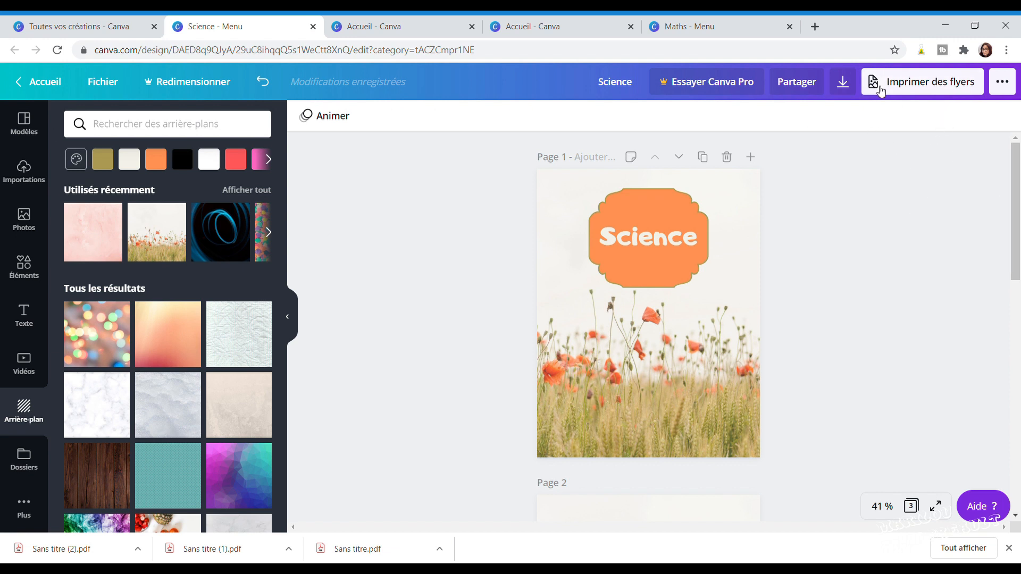
{"action": "left_click", "coordinate": [882, 85]}
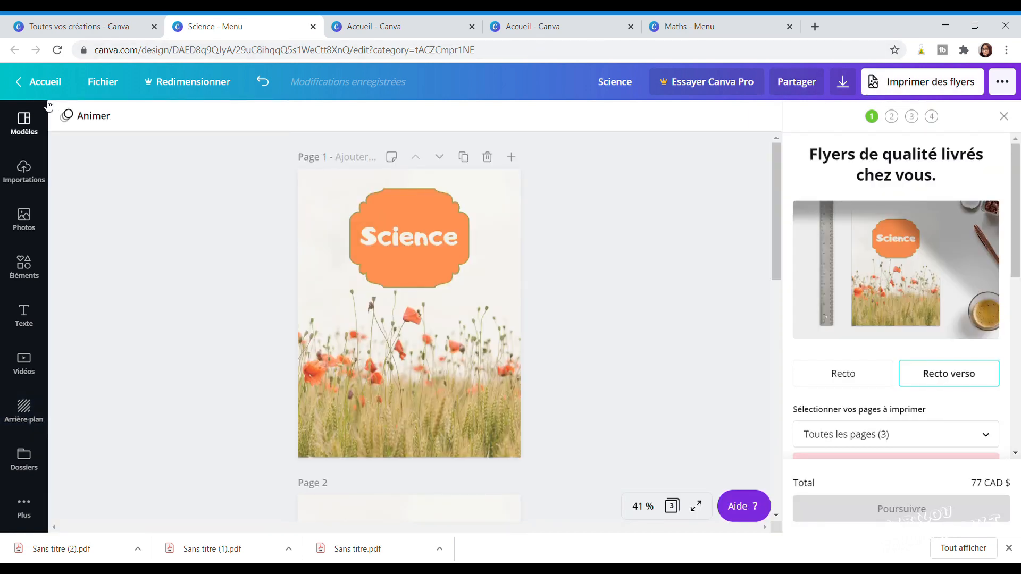
{"action": "left_click", "coordinate": [49, 81]}
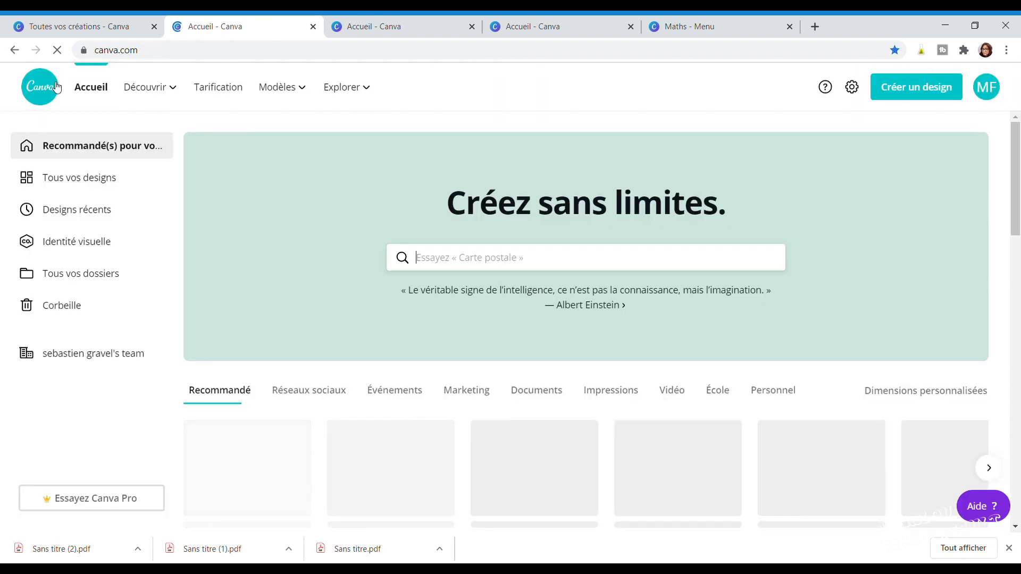
Step: Create a new presentation and apply all 23 pages of the Pink Cute Chic Vintage 90s Virtual Trivia Quiz template
{"action": "left_click", "coordinate": [900, 90]}
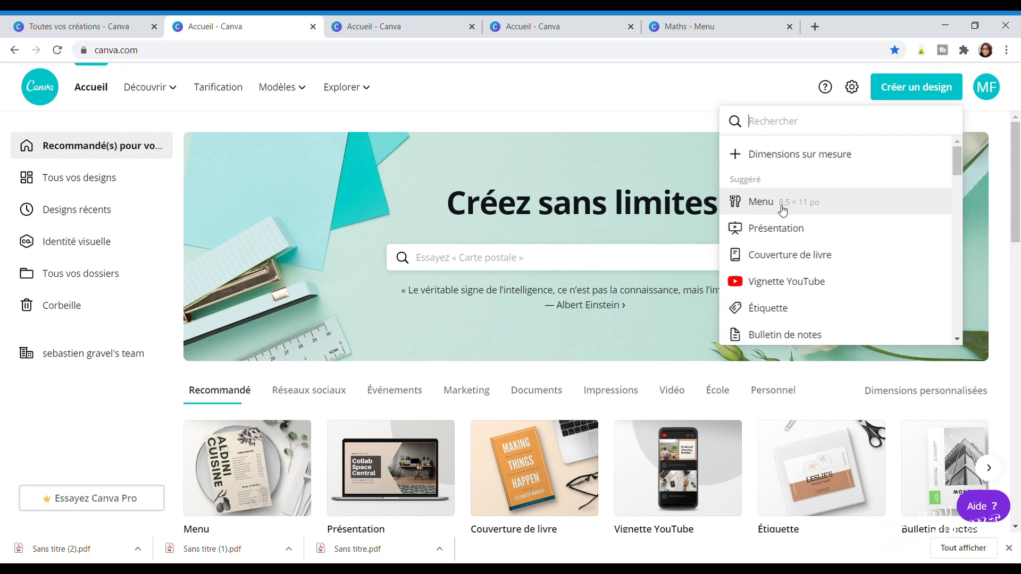
{"action": "left_click", "coordinate": [756, 230]}
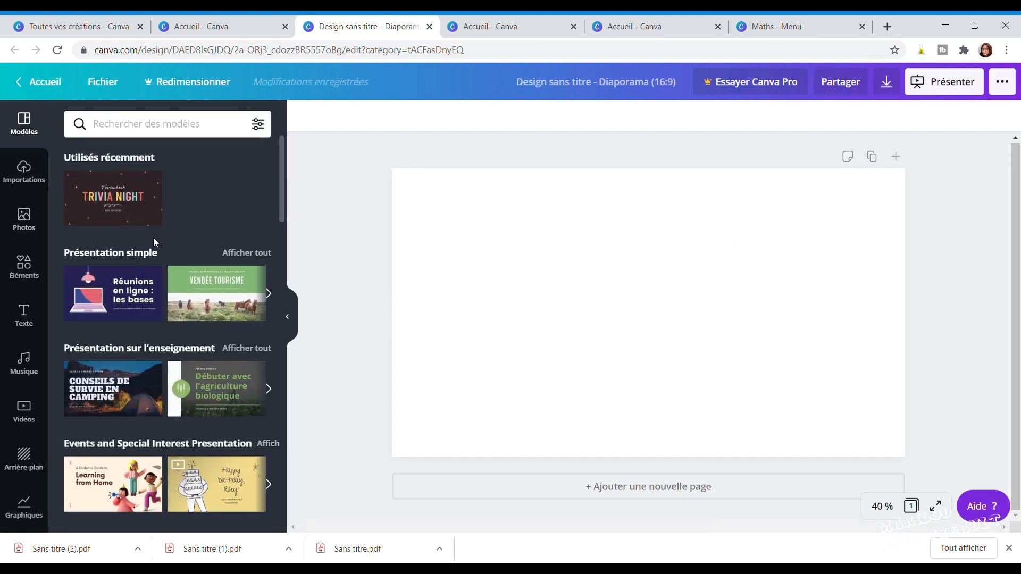
{"action": "scroll", "coordinate": [156, 239], "scroll_direction": "down", "scroll_amount": 8}
{"action": "scroll", "coordinate": [155, 245], "scroll_direction": "up", "scroll_amount": 10}
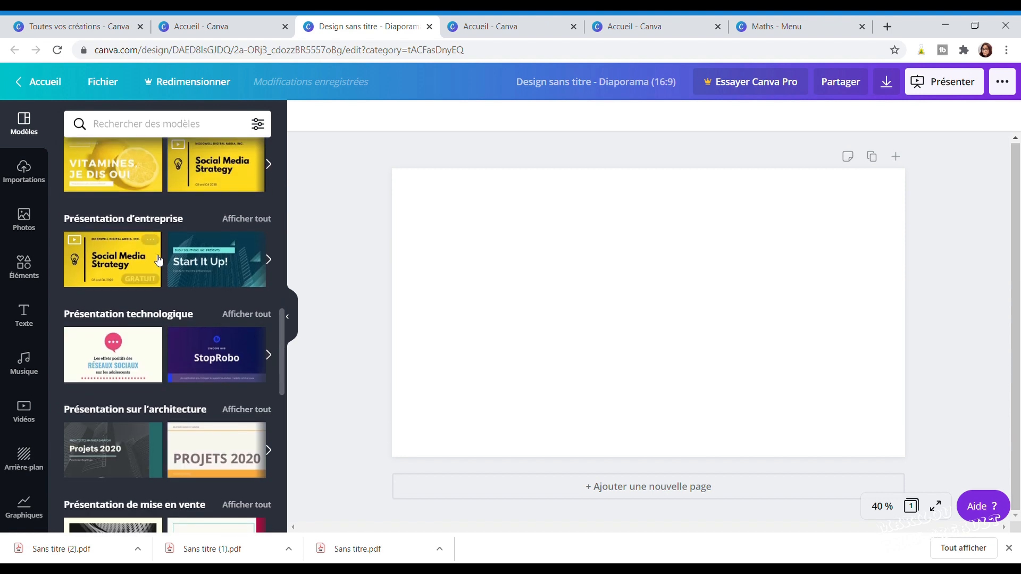
{"action": "left_click", "coordinate": [108, 201]}
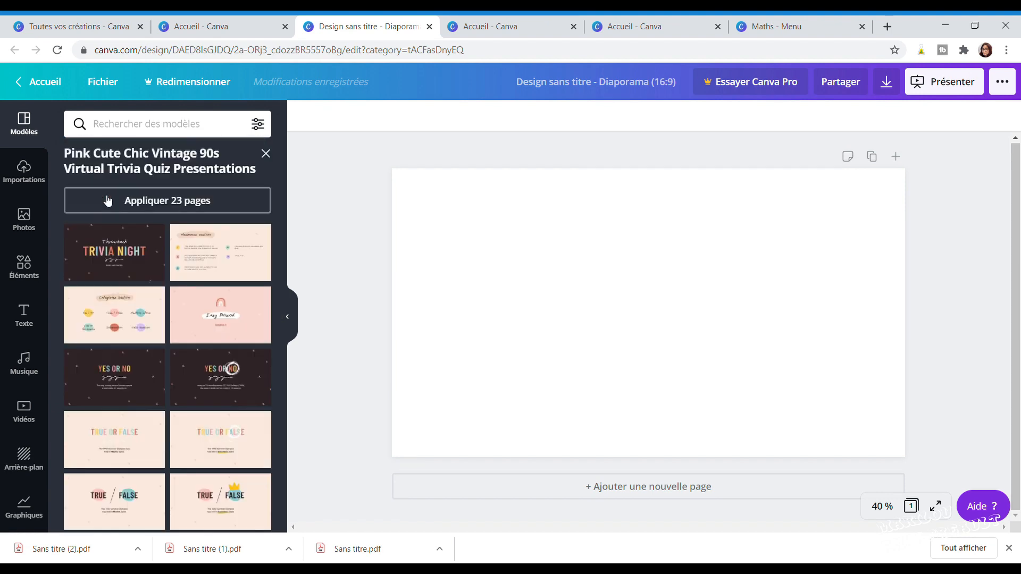
{"action": "left_click", "coordinate": [159, 202]}
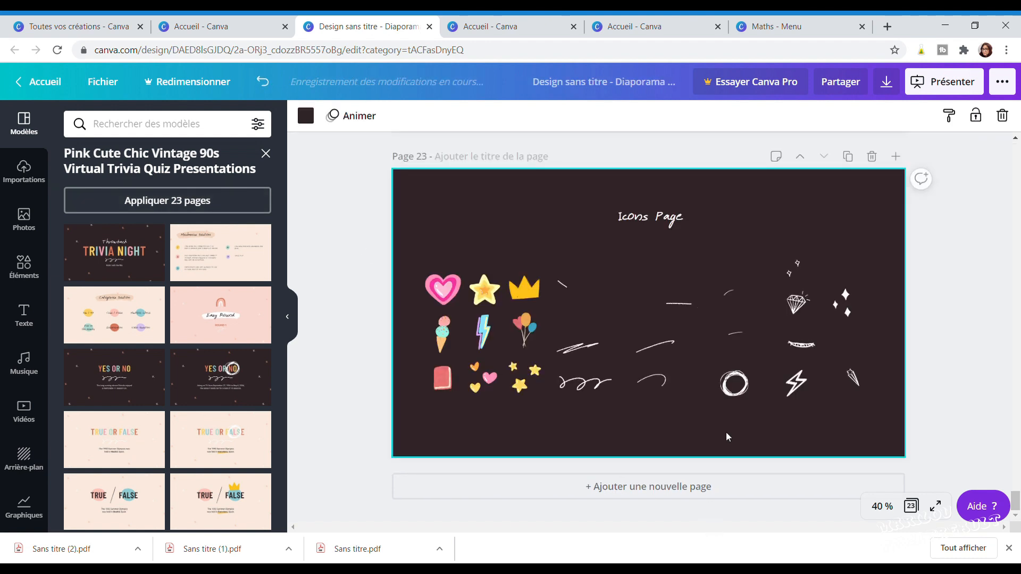
Step: Replace the handwritten word "Throwback" above the Trivia Night title on page 1 with "Matériel"
{"action": "scroll", "coordinate": [591, 405], "scroll_direction": "up", "scroll_amount": 5}
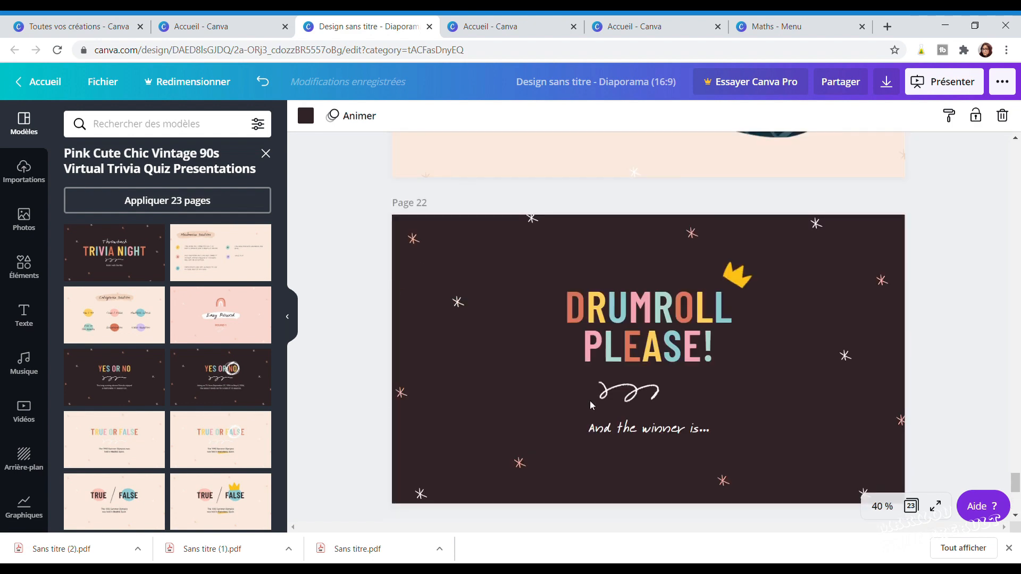
{"action": "scroll", "coordinate": [591, 405], "scroll_direction": "up", "scroll_amount": 10}
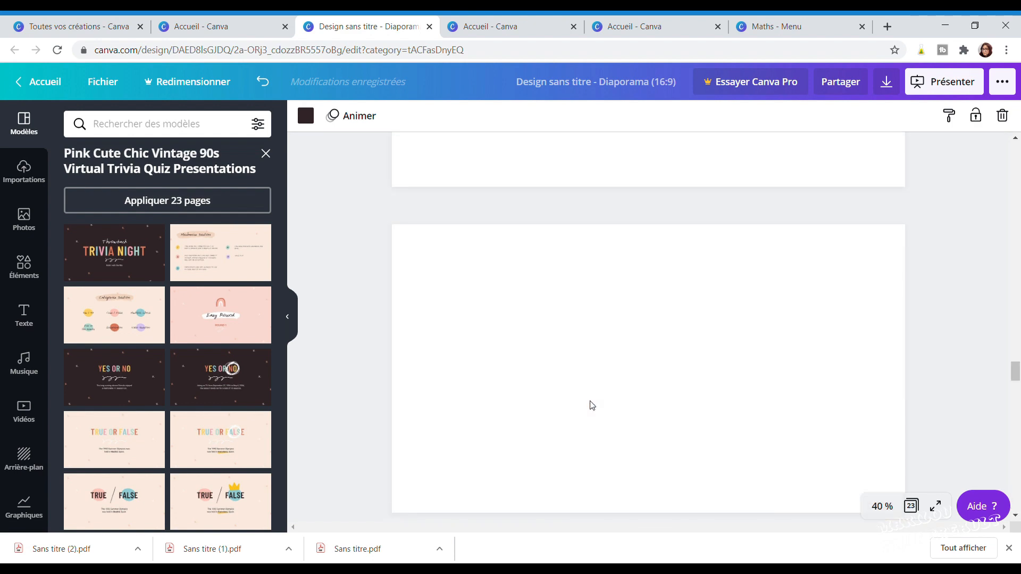
{"action": "scroll", "coordinate": [591, 405], "scroll_direction": "up", "scroll_amount": 5}
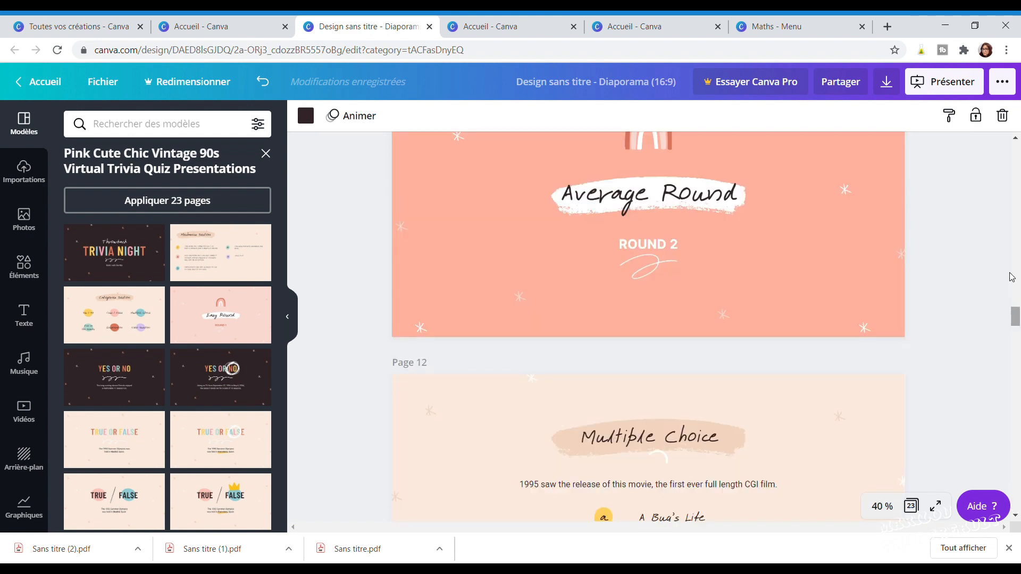
{"action": "left_click_drag", "start_coordinate": [1015, 316], "coordinate": [1016, 168]}
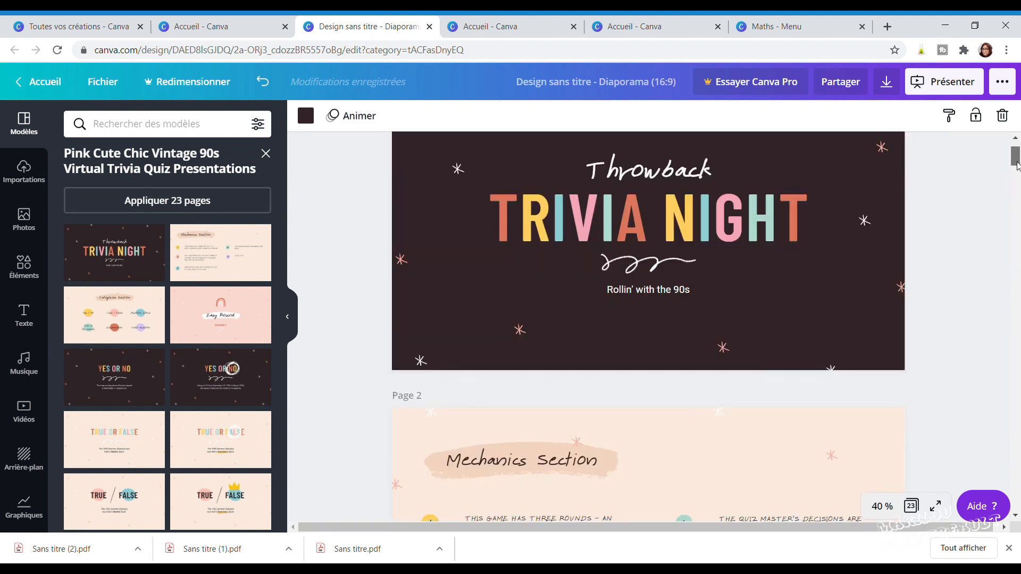
{"action": "left_click", "coordinate": [700, 233]}
{"action": "left_click", "coordinate": [659, 157]}
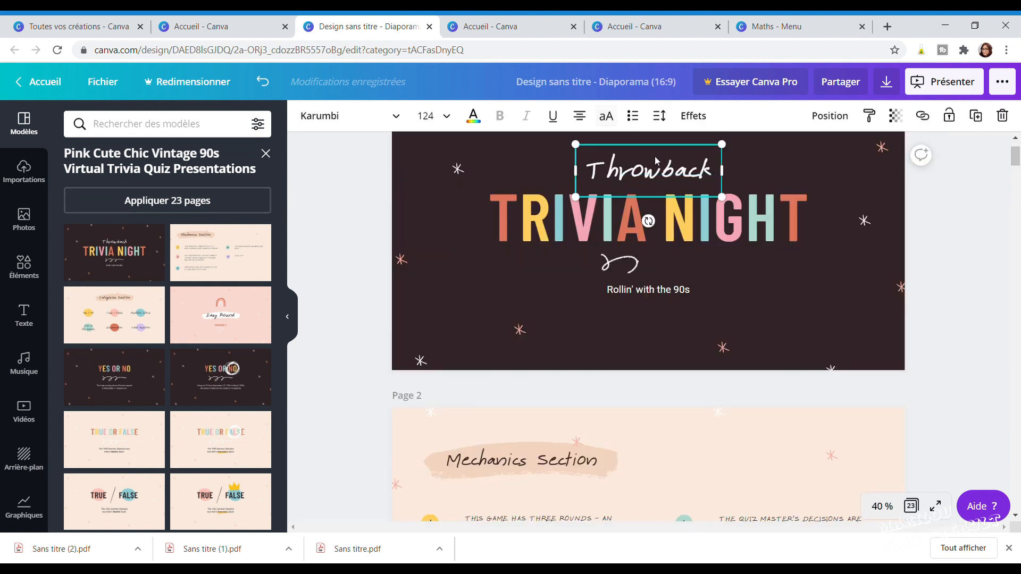
{"action": "left_click", "coordinate": [702, 169]}
{"action": "key", "text": "BackSpace"}
{"action": "key", "text": "BackSpace"}
{"action": "key", "text": "BackSpace"}
{"action": "key", "text": "BackSpace"}
{"action": "key", "text": "BackSpace"}
{"action": "key", "text": "BackSpace"}
{"action": "key", "text": "BackSpace"}
{"action": "key", "text": "BackSpace"}
{"action": "key", "text": "BackSpace"}
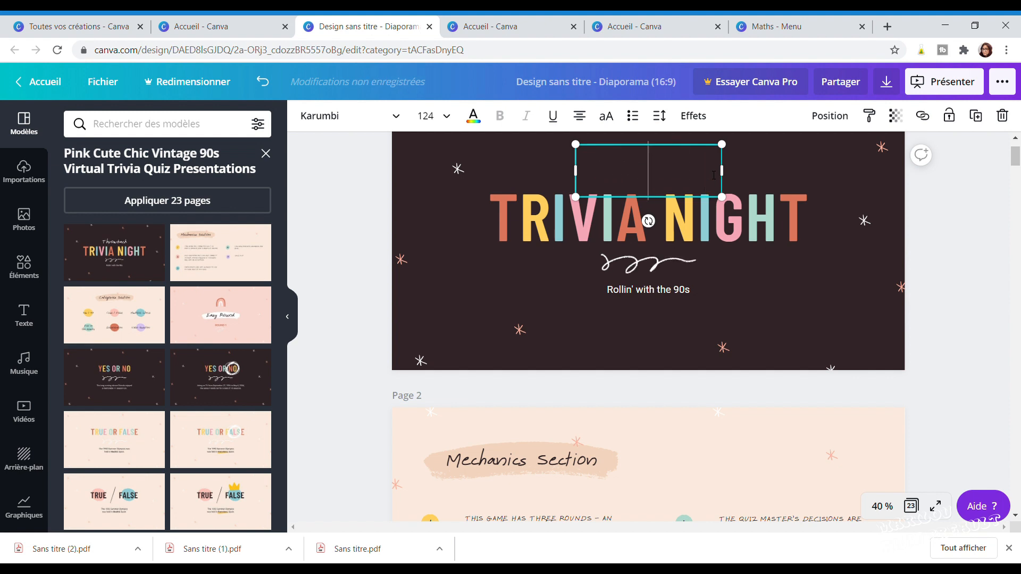
{"action": "type", "text": "Matériel"}
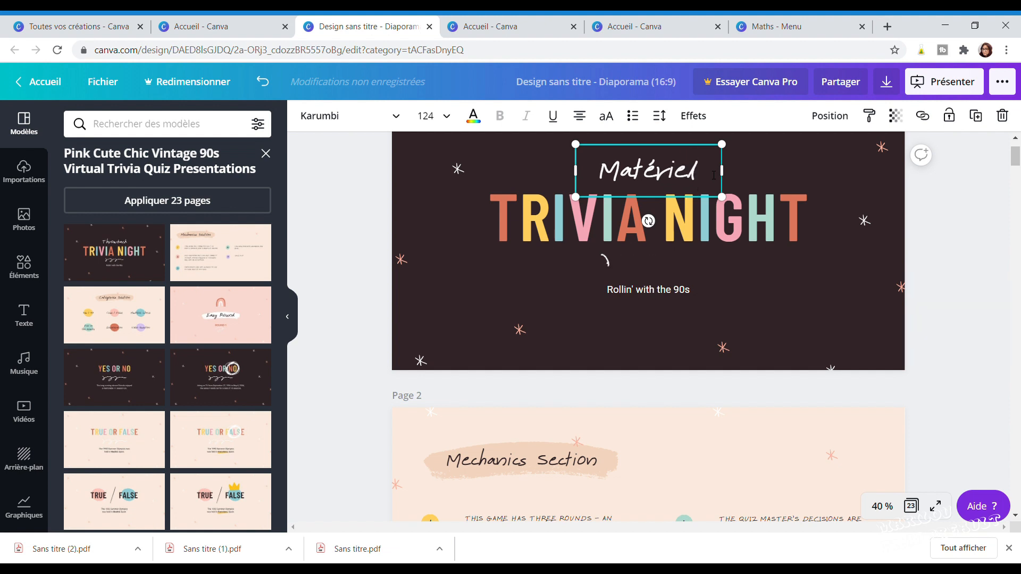
Step: Replace the small tagline under the Trivia Night title on page 1 with "Capsule"
{"action": "left_click", "coordinate": [705, 222]}
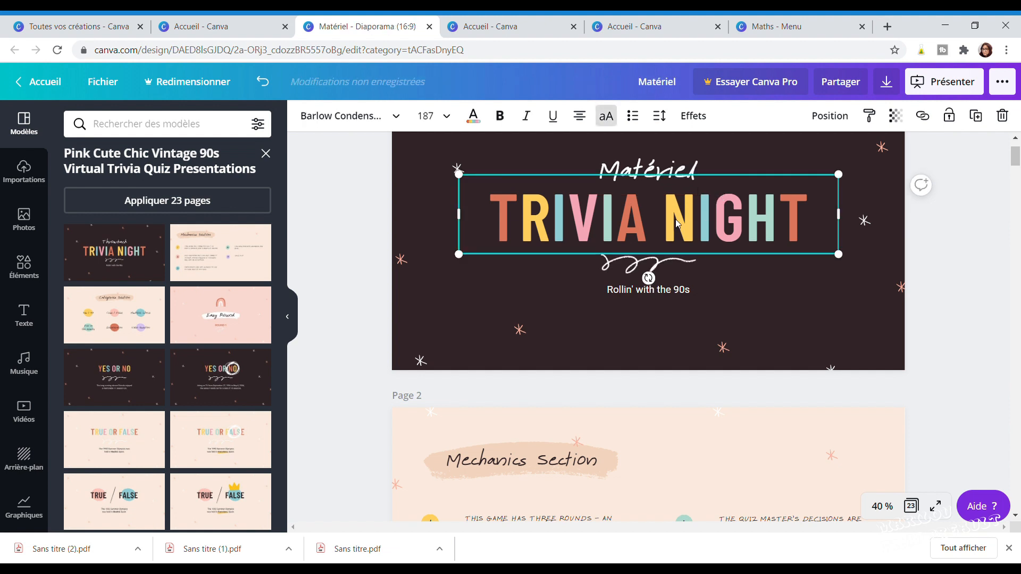
{"action": "left_click", "coordinate": [659, 294]}
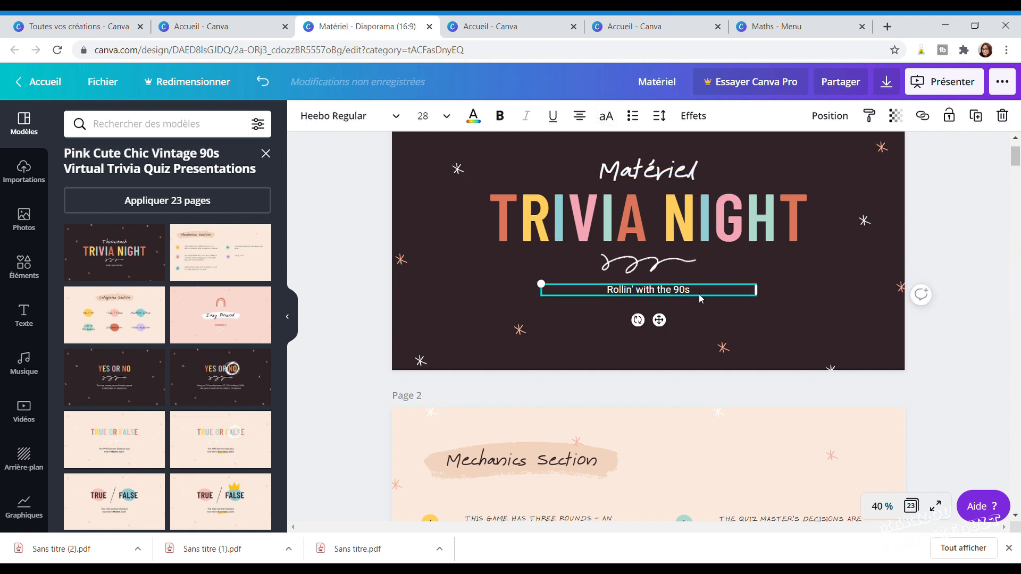
{"action": "key", "text": "BackSpace"}
{"action": "key", "text": "BackSpace"}
{"action": "key", "text": "BackSpace"}
{"action": "key", "text": "BackSpace"}
{"action": "key", "text": "BackSpace"}
{"action": "key", "text": "BackSpace"}
{"action": "key", "text": "BackSpace"}
{"action": "key", "text": "BackSpace"}
{"action": "key", "text": "BackSpace"}
{"action": "key", "text": "BackSpace"}
{"action": "key", "text": "BackSpace"}
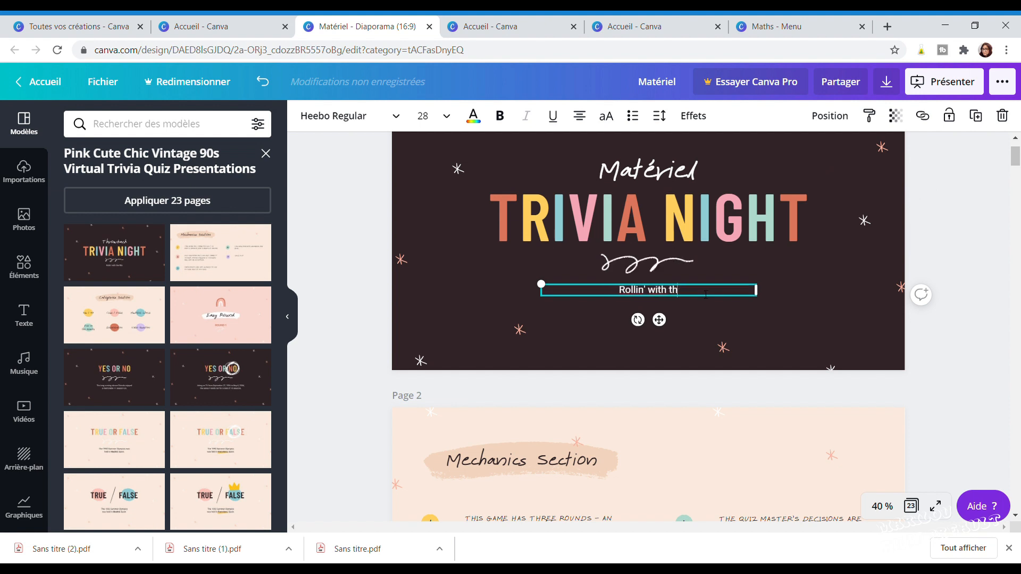
{"action": "key", "text": "BackSpace"}
{"action": "key", "text": "BackSpace"}
{"action": "key", "text": "BackSpace"}
{"action": "key", "text": "BackSpace"}
{"action": "key", "text": "BackSpace"}
{"action": "key", "text": "BackSpace"}
{"action": "key", "text": "BackSpace"}
{"action": "key", "text": "BackSpace"}
{"action": "key", "text": "BackSpace"}
{"action": "type", "text": "Capsule"}
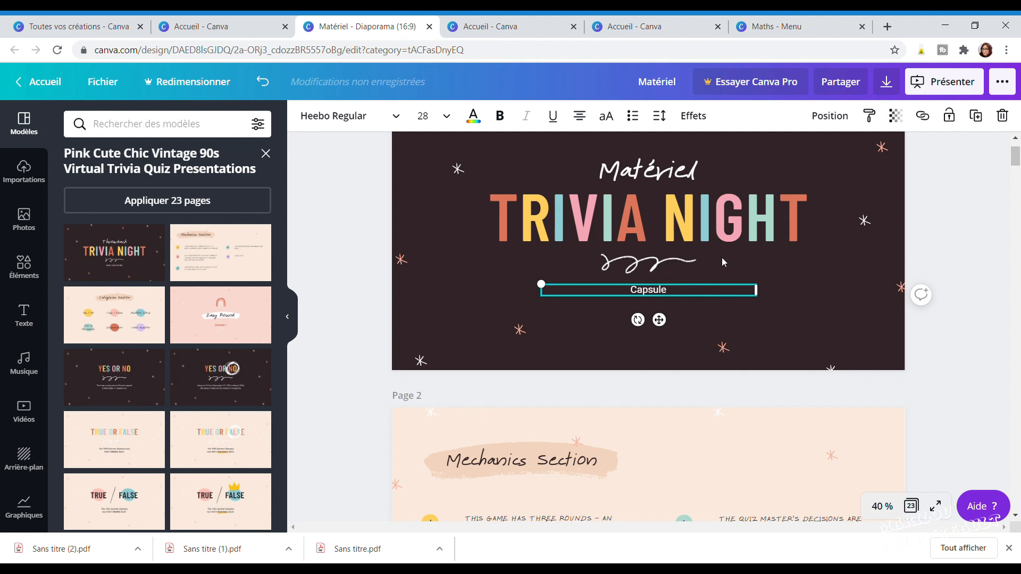
Step: Look through the quiz presentation's pages after the title page, down to the True or False slides
{"action": "scroll", "coordinate": [722, 257], "scroll_direction": "down", "scroll_amount": 15}
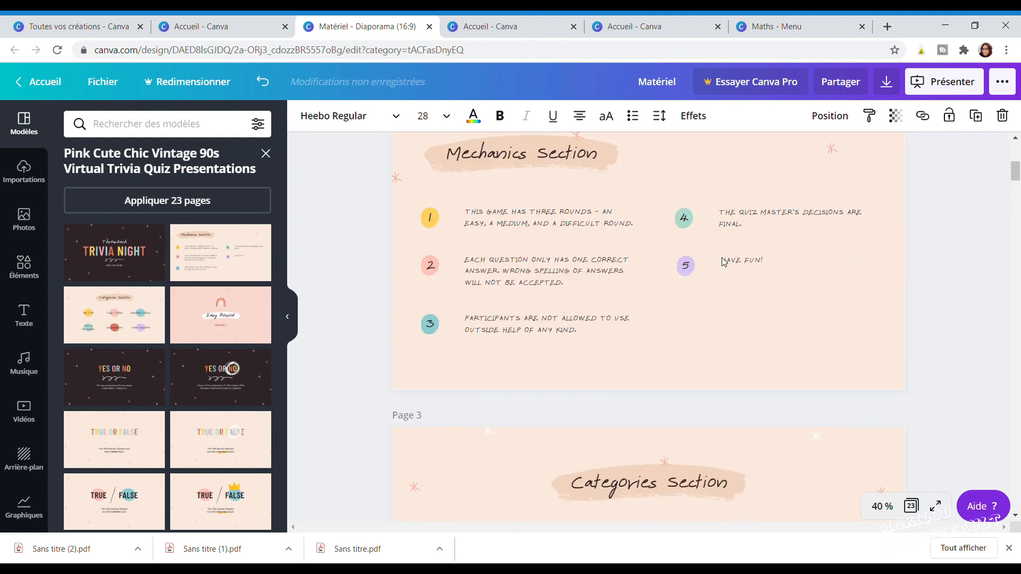
{"action": "scroll", "coordinate": [722, 257], "scroll_direction": "down", "scroll_amount": 10}
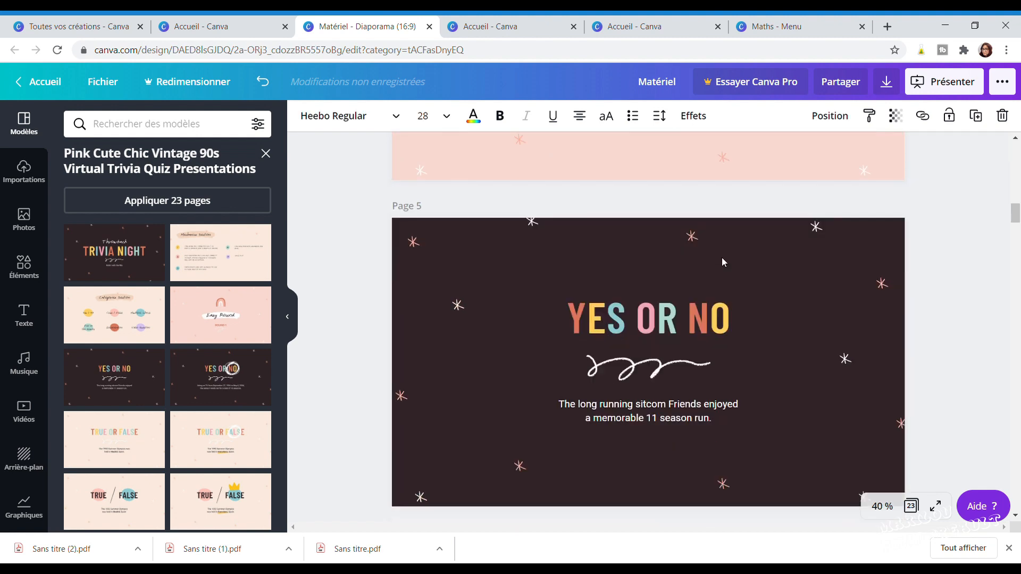
{"action": "scroll", "coordinate": [722, 259], "scroll_direction": "down", "scroll_amount": 12}
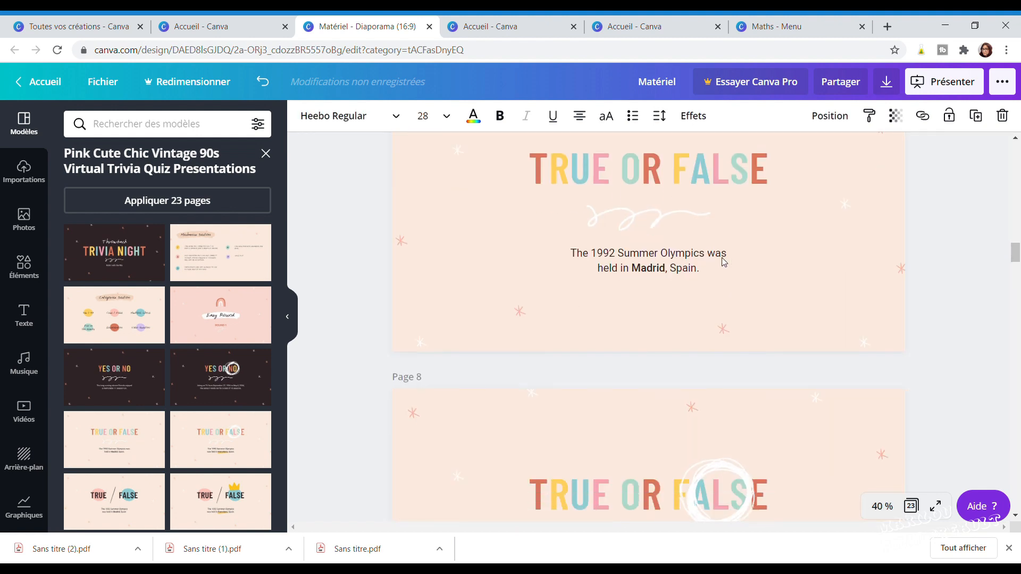